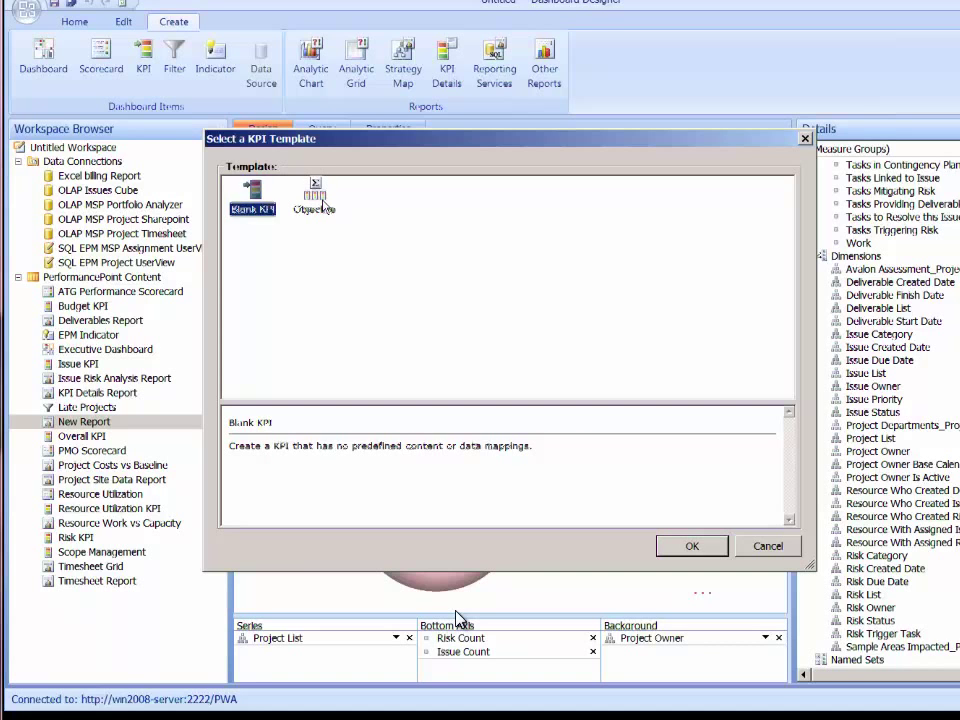
- Create a new KPI from the Blank KPI template, keeping its default name
click(322, 203)
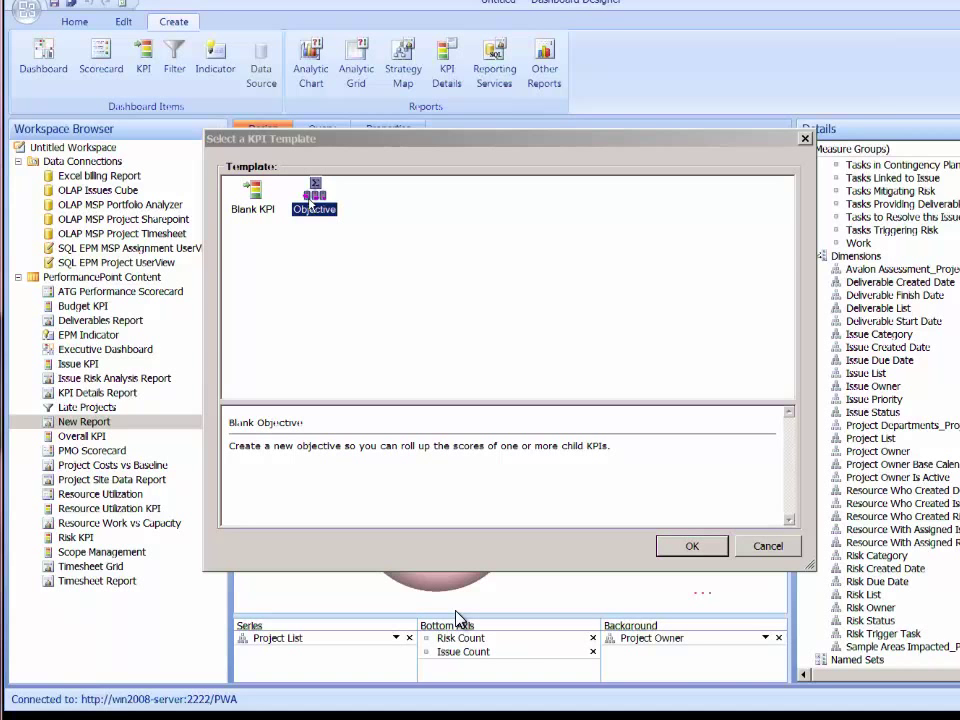
click(262, 203)
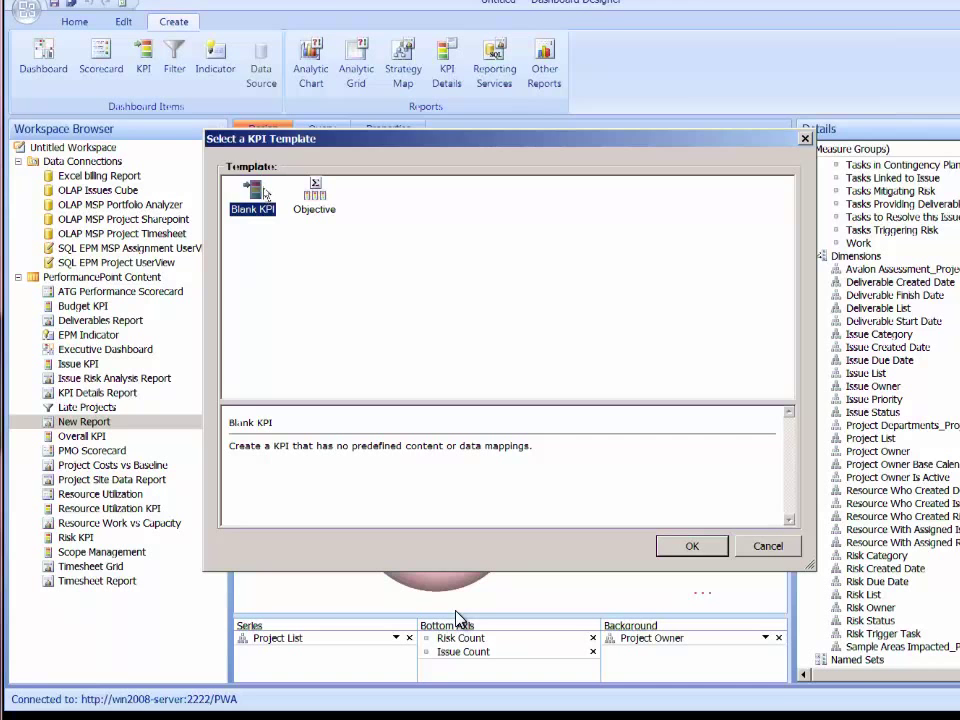
double_click(258, 197)
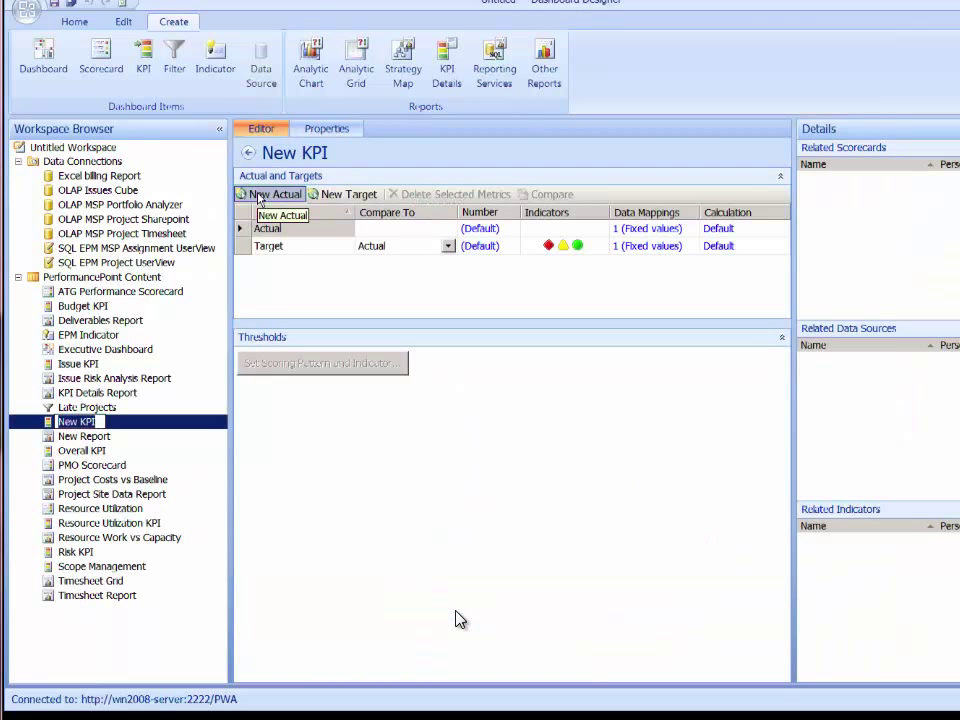
key(Return)
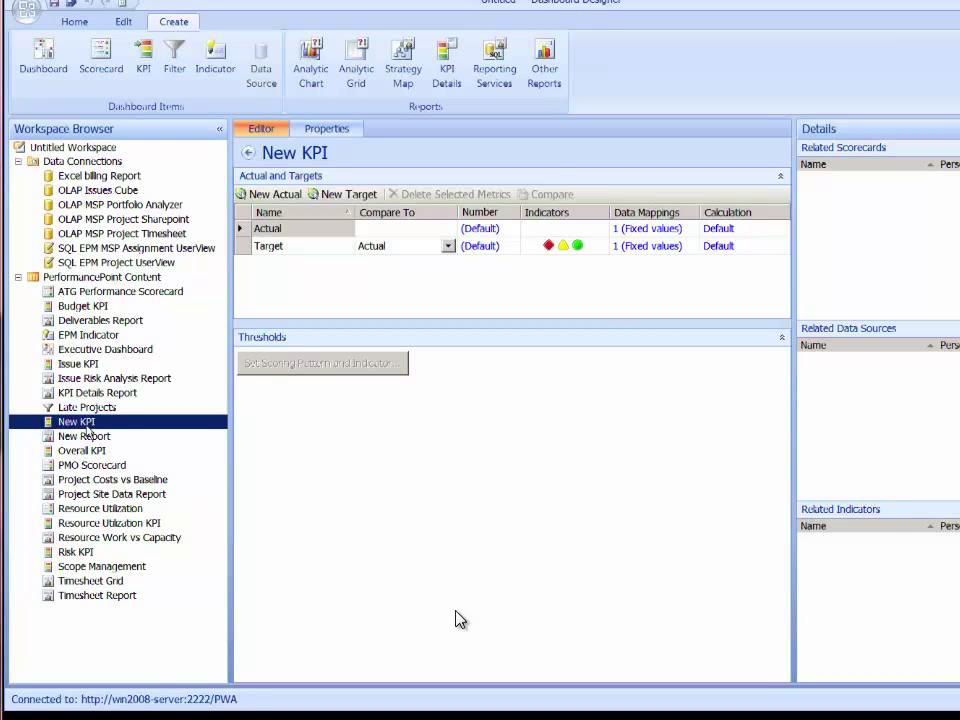
- Rename the new KPI to Risk Factor in its general properties and return to its actual and target metrics
click(318, 135)
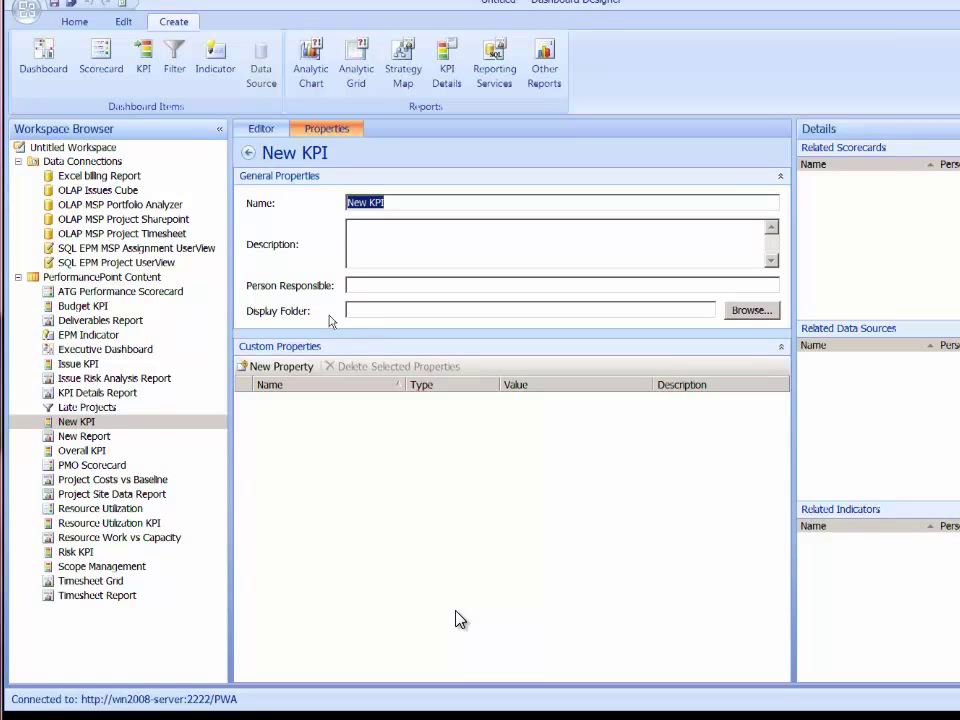
text(Risk Factor)
key(Tab)
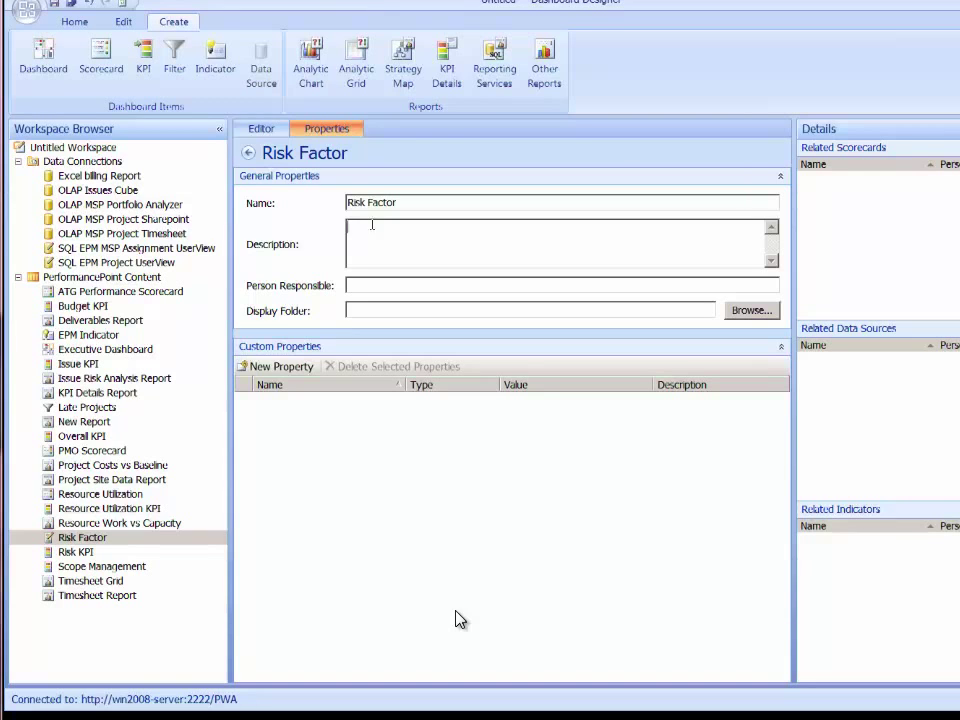
click(261, 130)
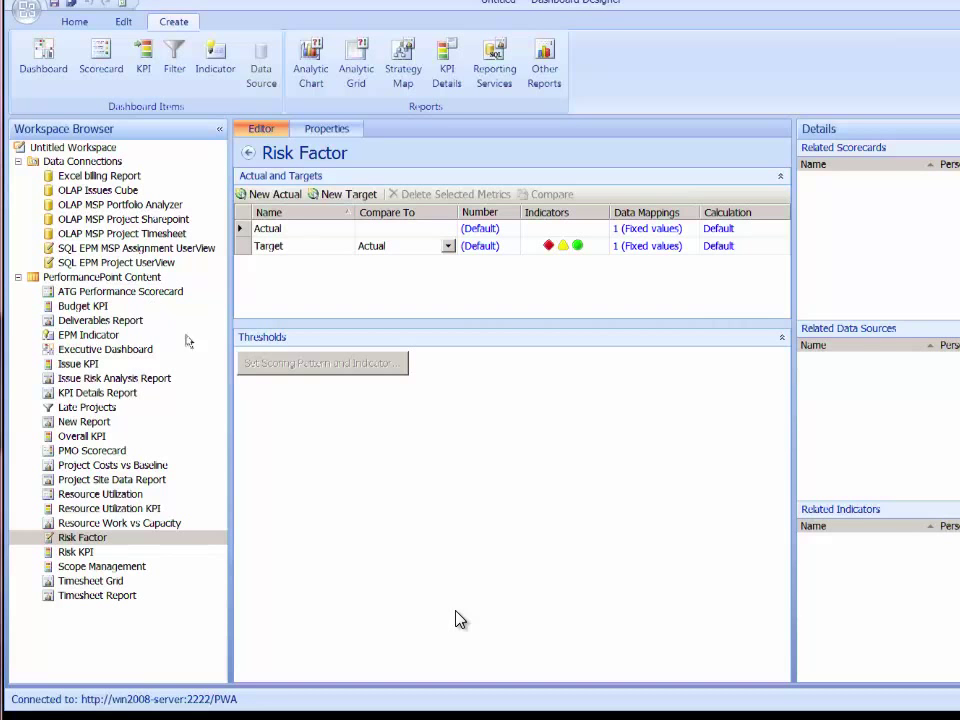
- Review the Issue Risk Analysis Report, and compare the Actual and Target metrics of the Risk Factor KPI
click(84, 385)
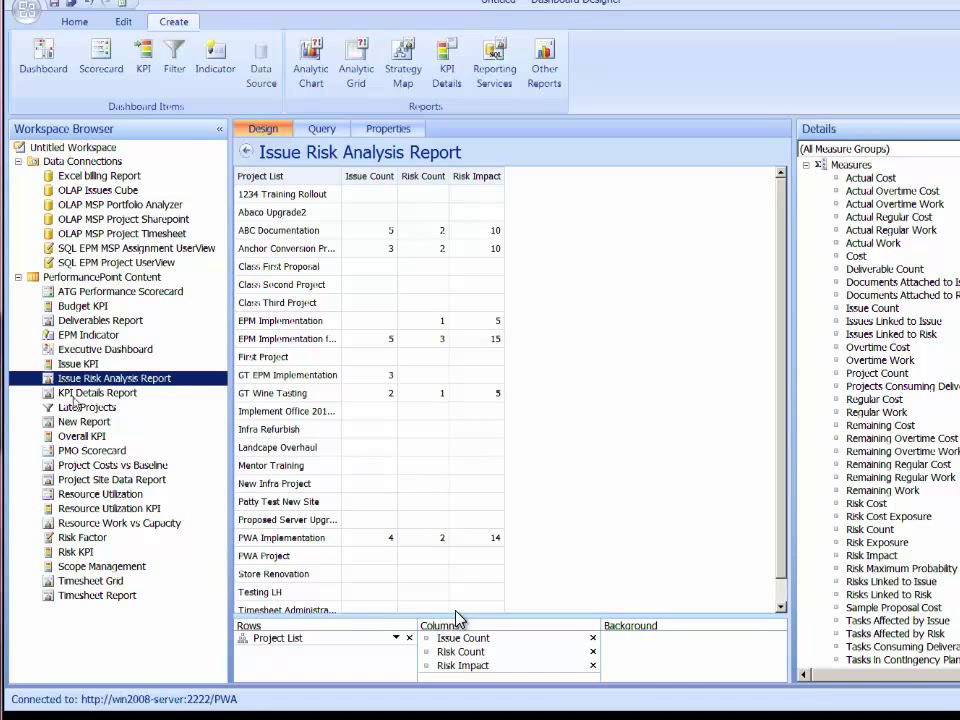
click(78, 540)
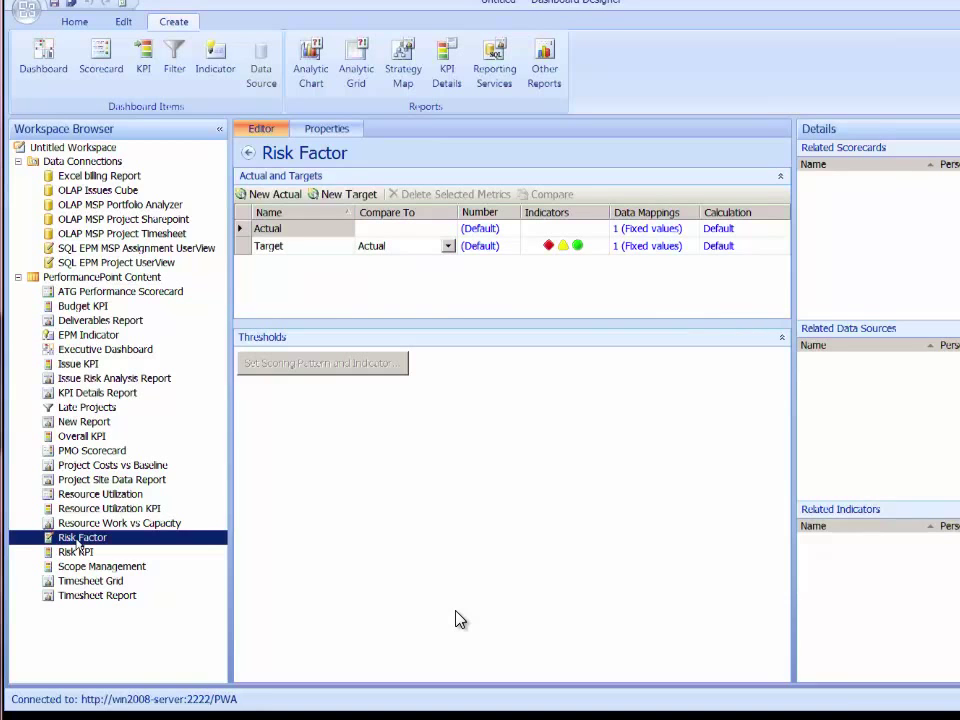
click(295, 245)
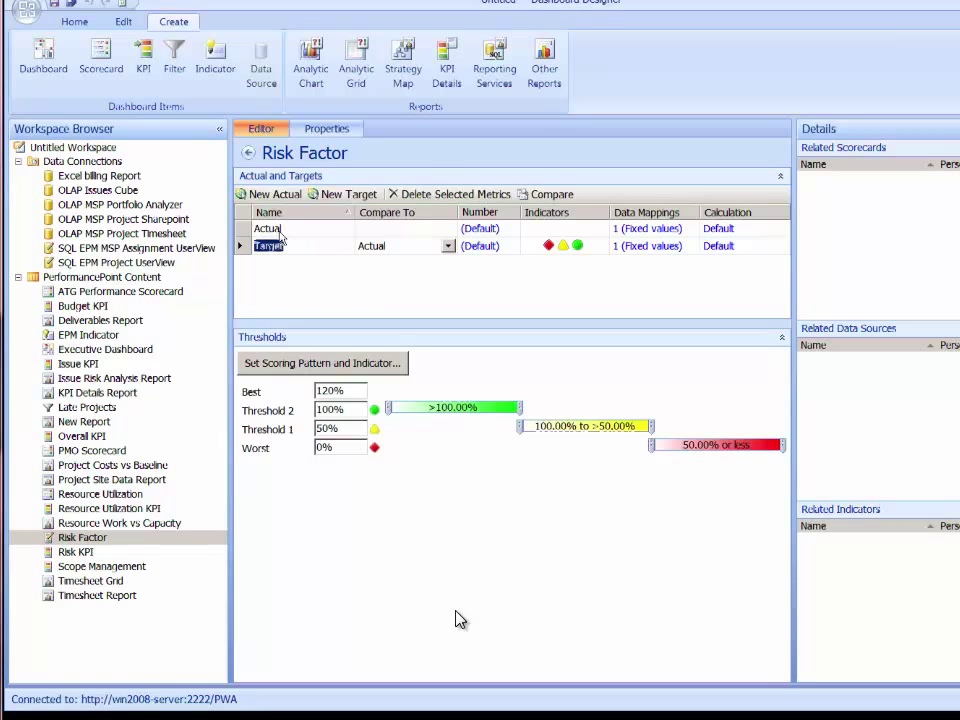
click(279, 228)
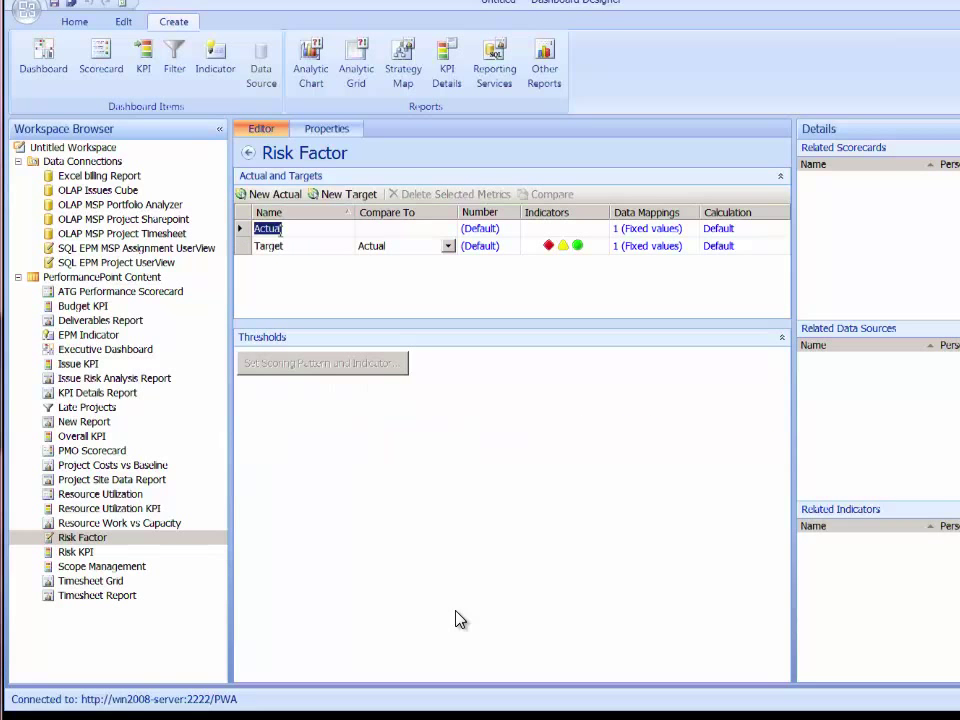
click(285, 246)
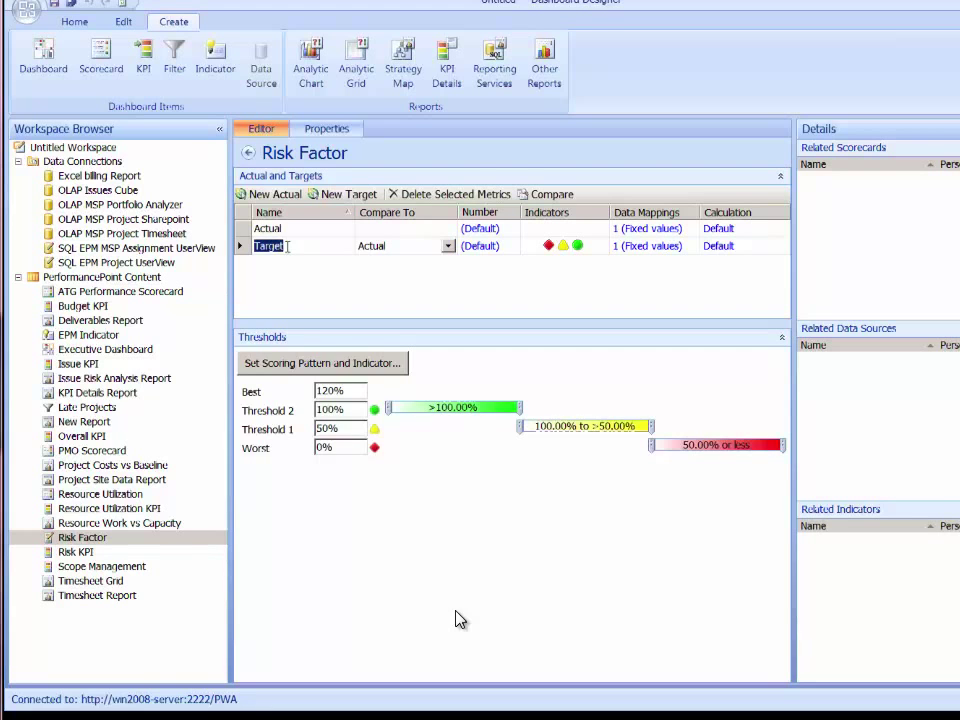
key(Up)
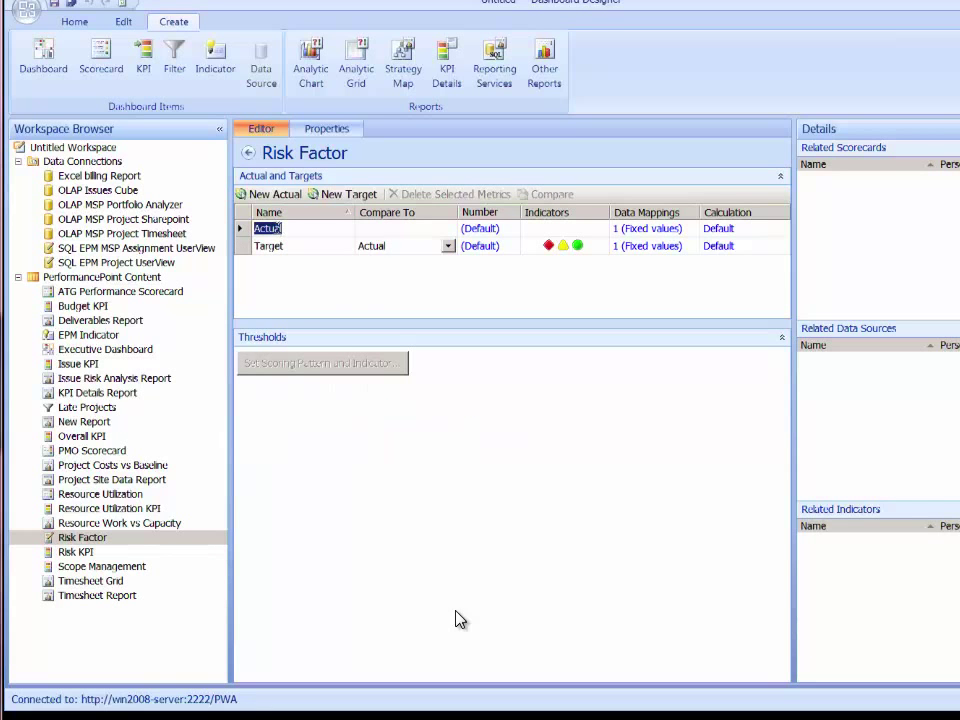
- Change the Actual metric's data source from fixed values to the OLAP MSP Project Sharepoint data connection
click(645, 229)
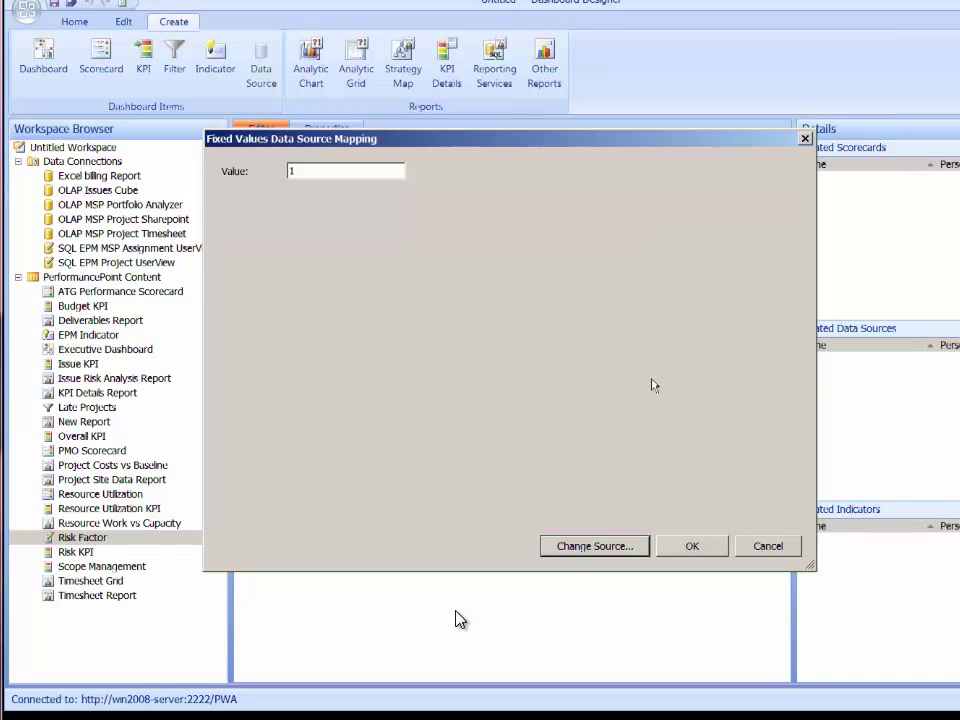
click(612, 547)
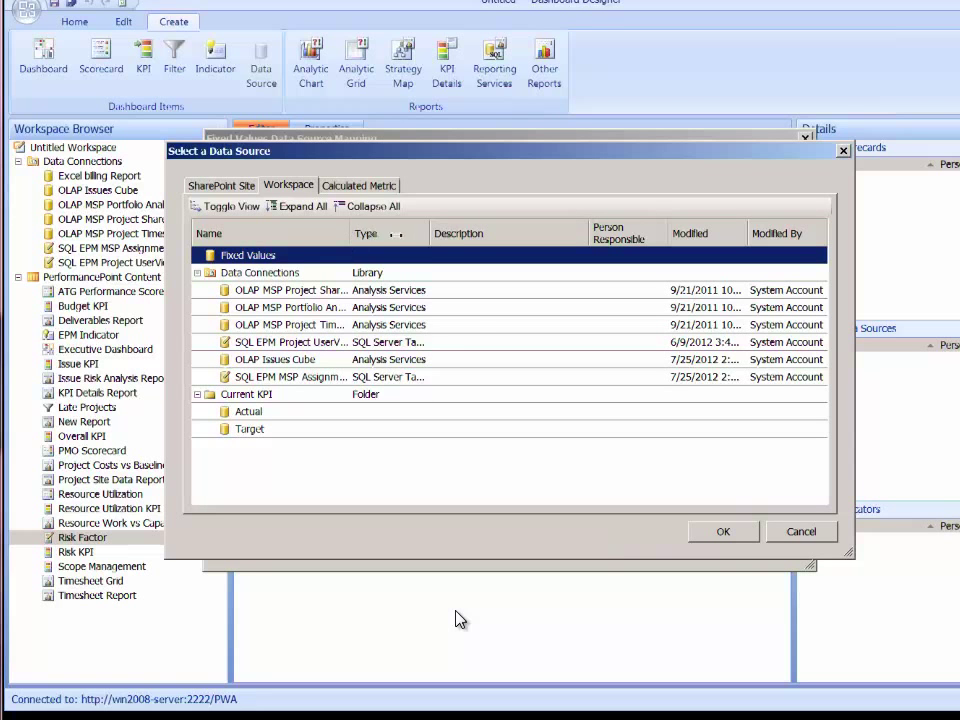
drag(396, 233, 407, 233)
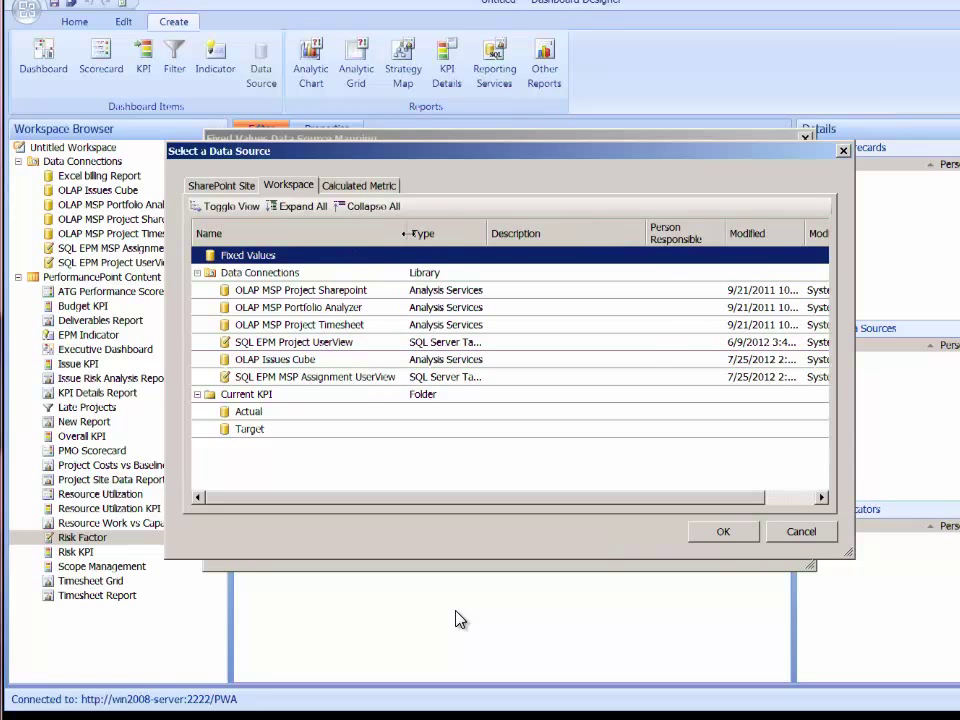
click(365, 292)
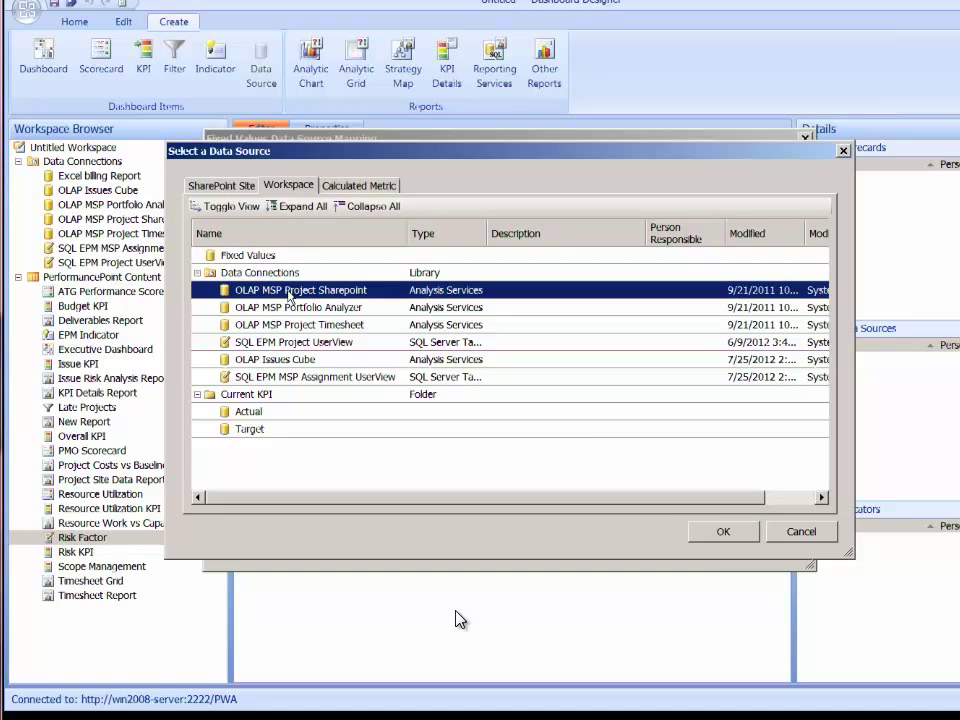
click(723, 532)
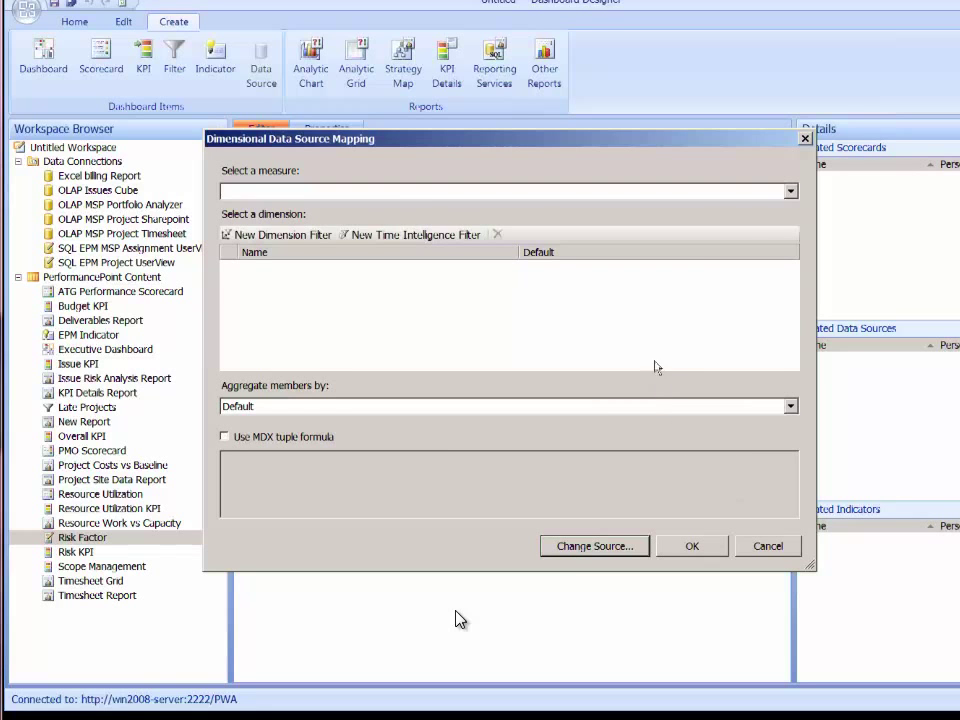
- Map the Actual metric to the Risk Exposure measure with Default member aggregation
click(790, 192)
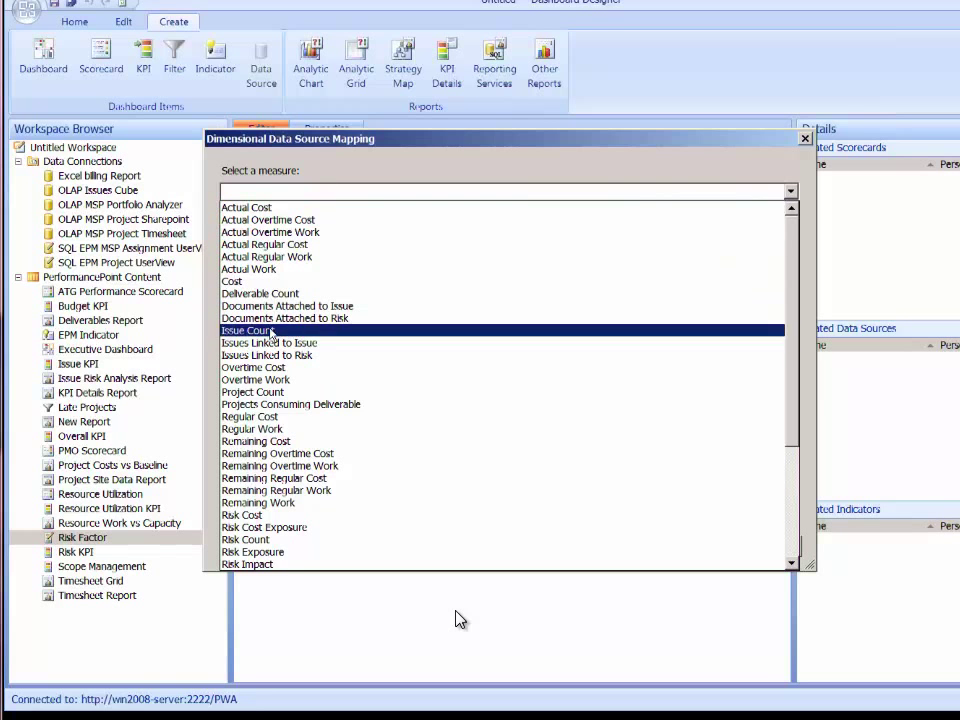
click(281, 553)
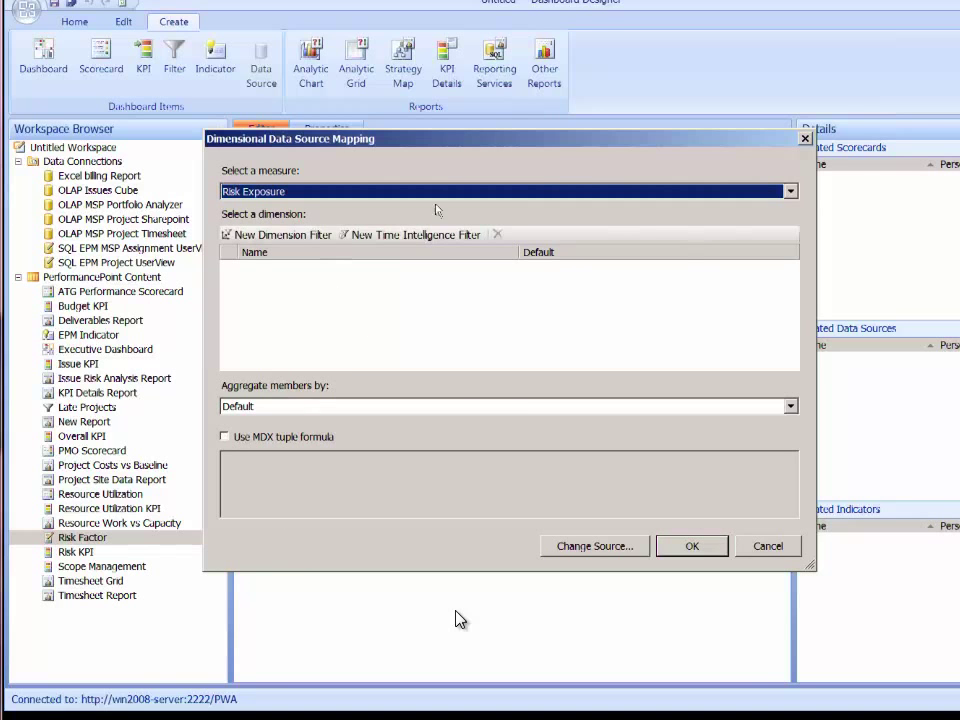
drag(452, 145, 373, 41)
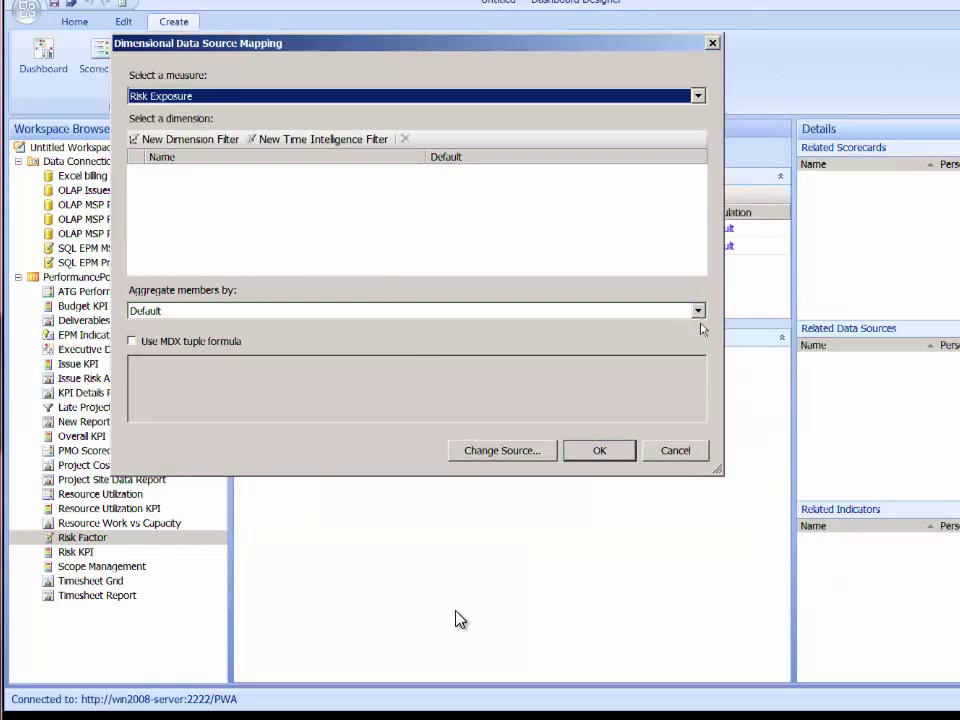
click(699, 312)
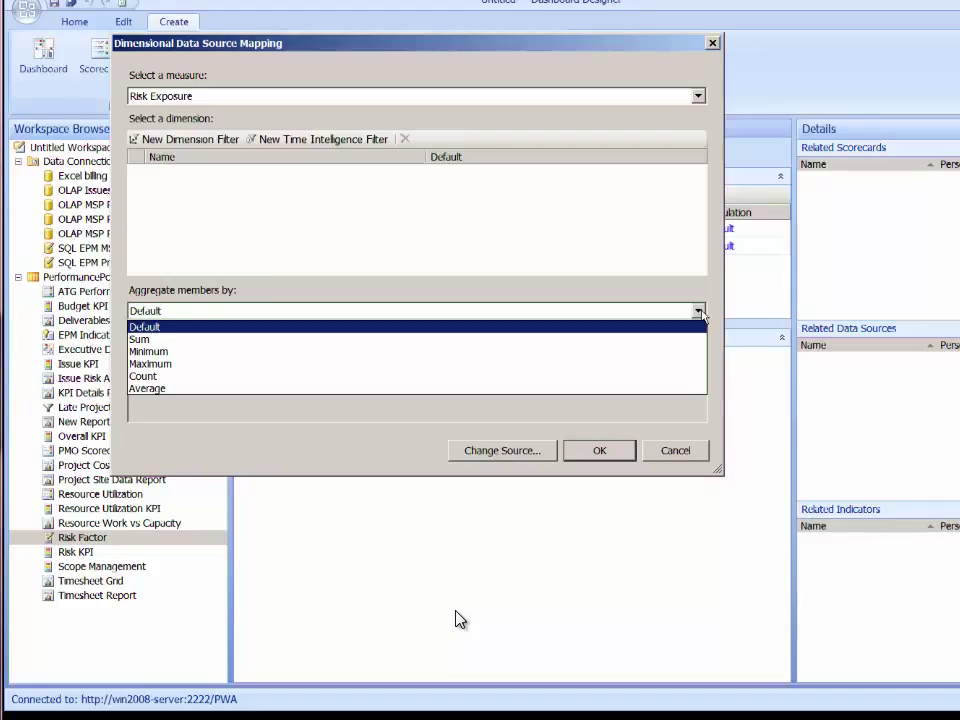
click(173, 333)
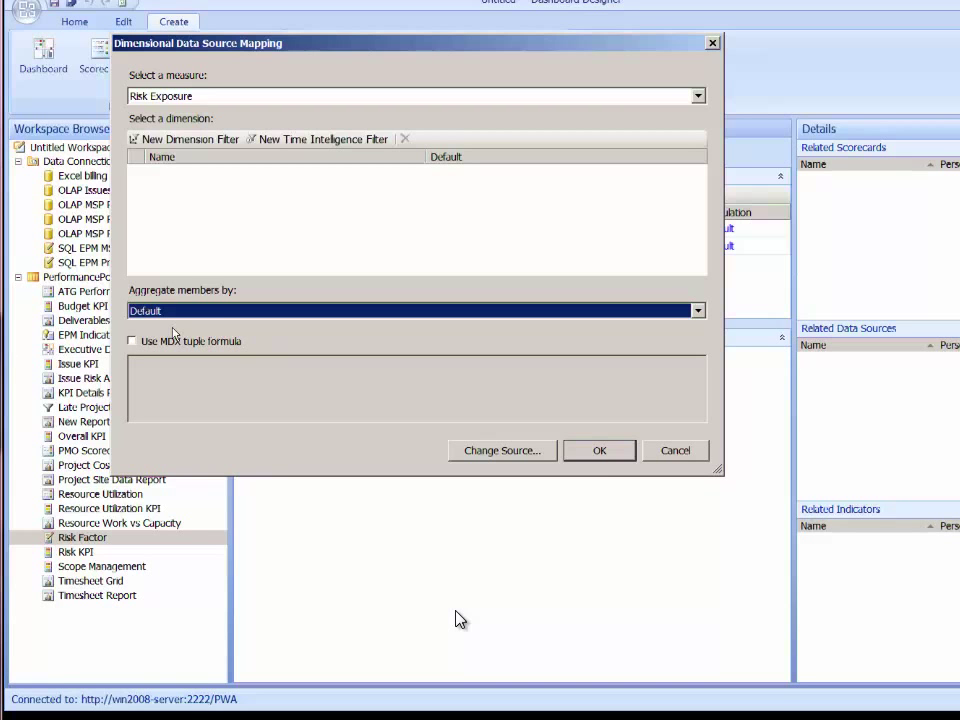
click(601, 452)
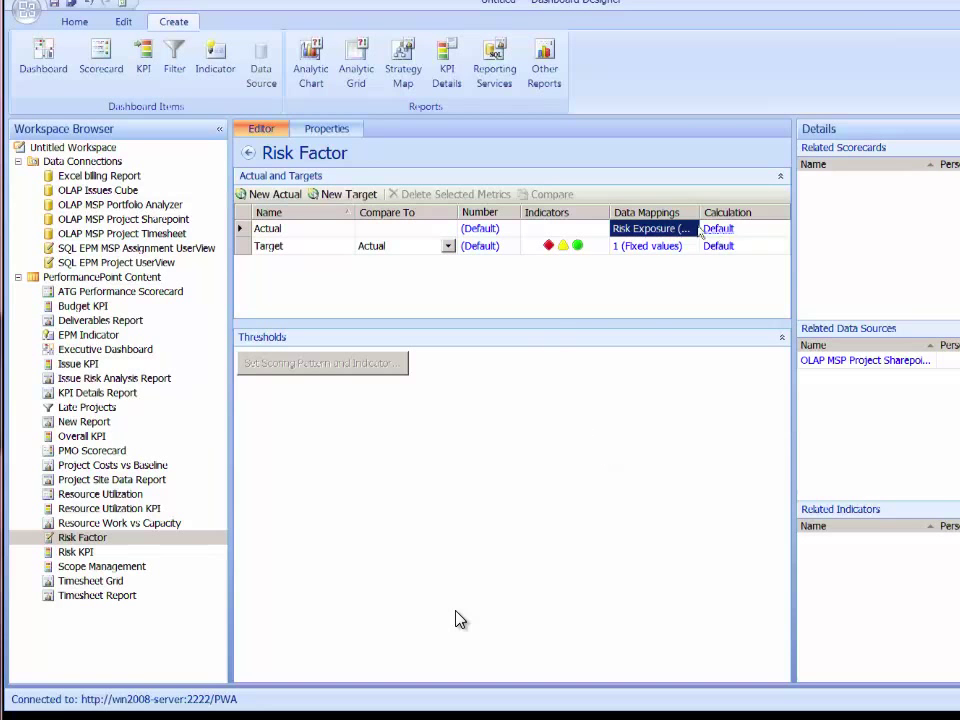
- Set the Actual metric's calculation to Data value and recheck its data source mapping
click(716, 229)
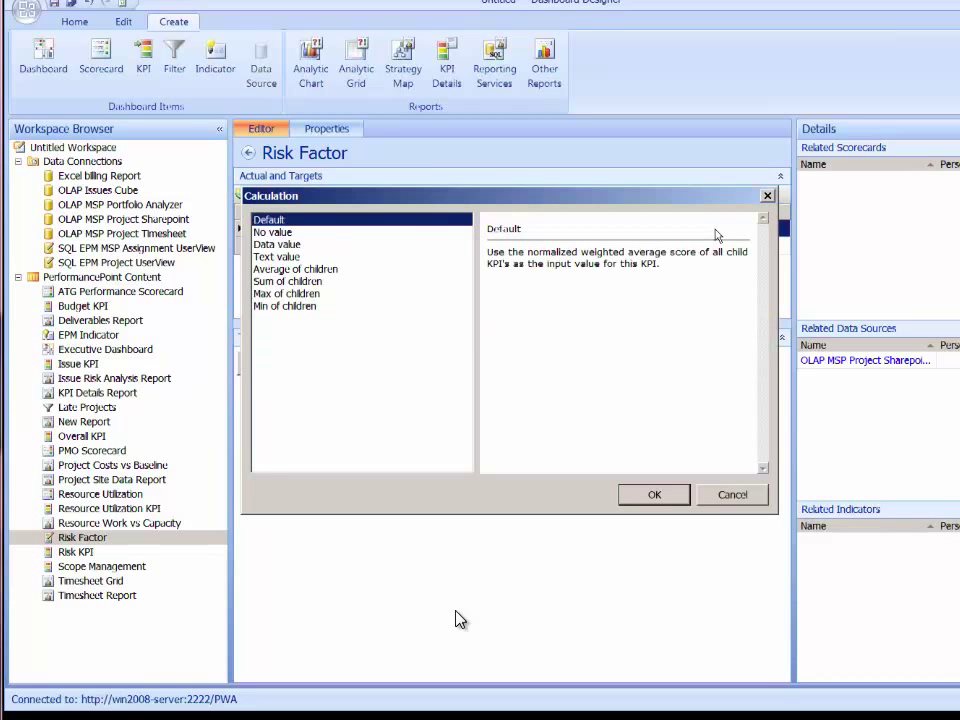
click(271, 246)
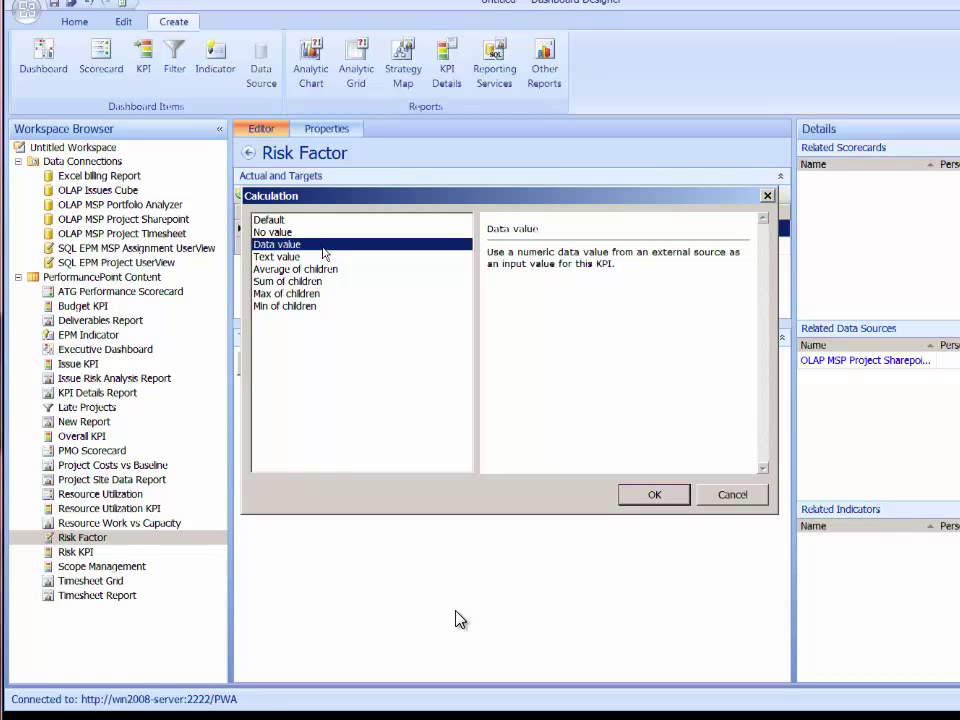
click(652, 496)
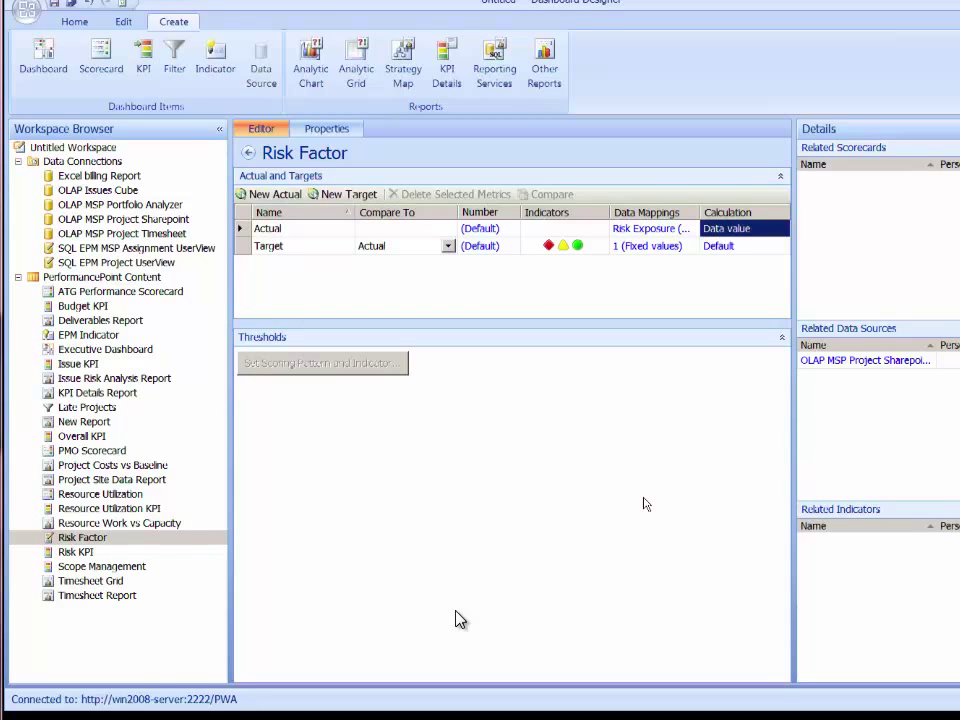
click(648, 229)
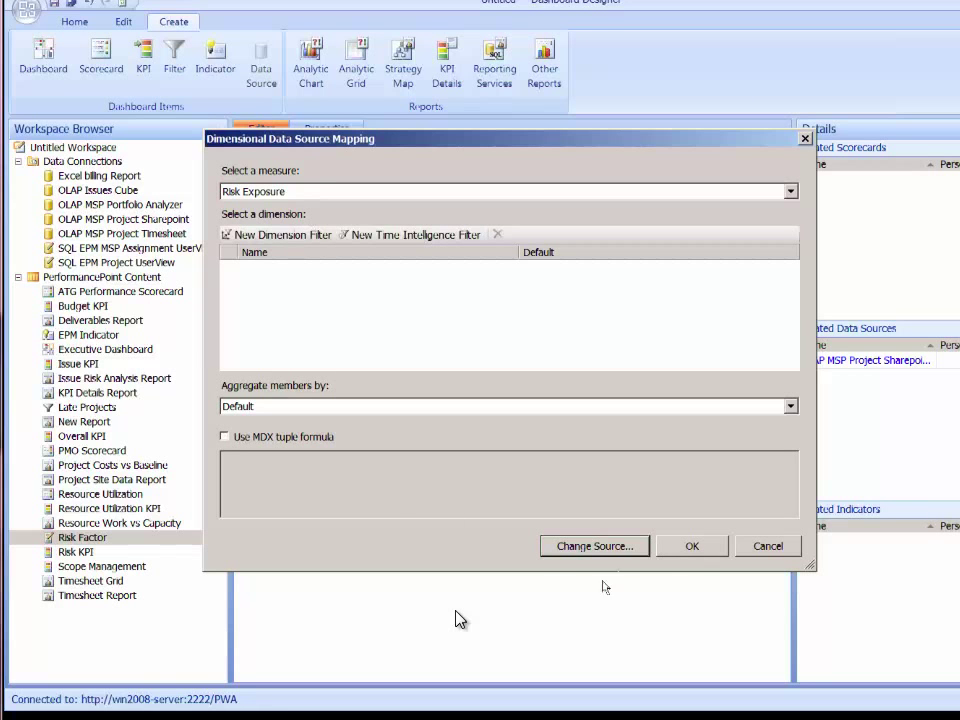
click(692, 546)
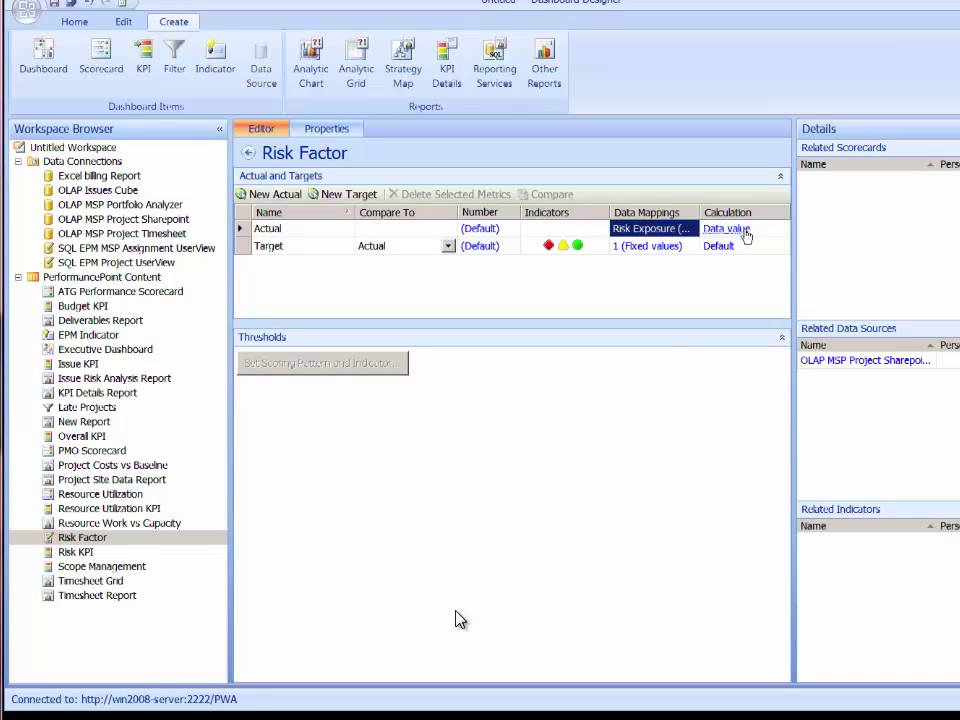
- Set the Actual metric's number format to Number
click(478, 230)
click(478, 232)
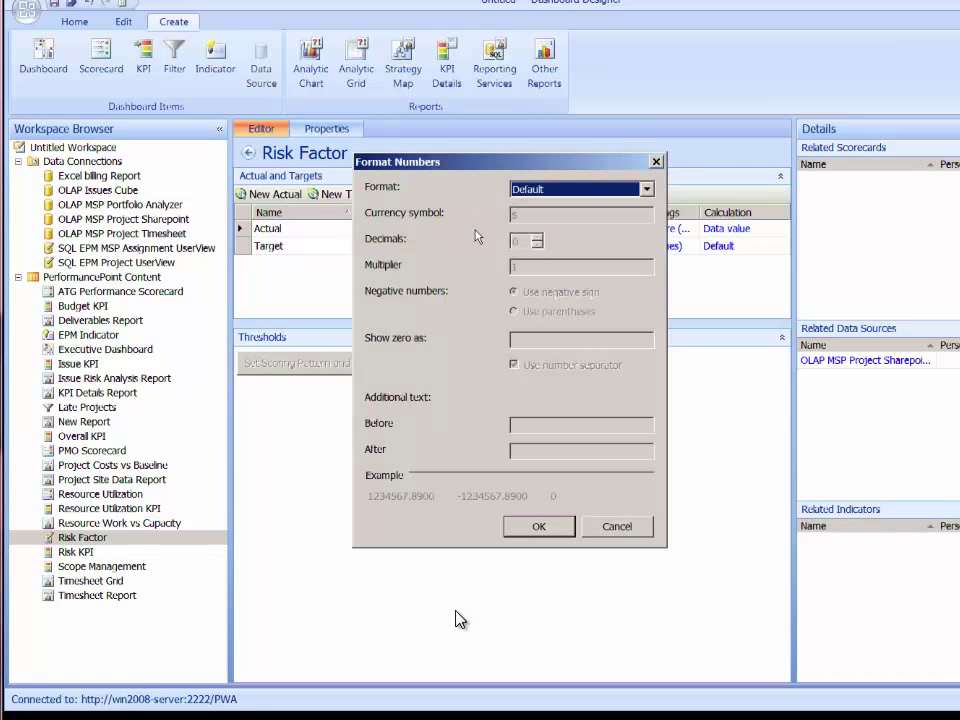
click(646, 190)
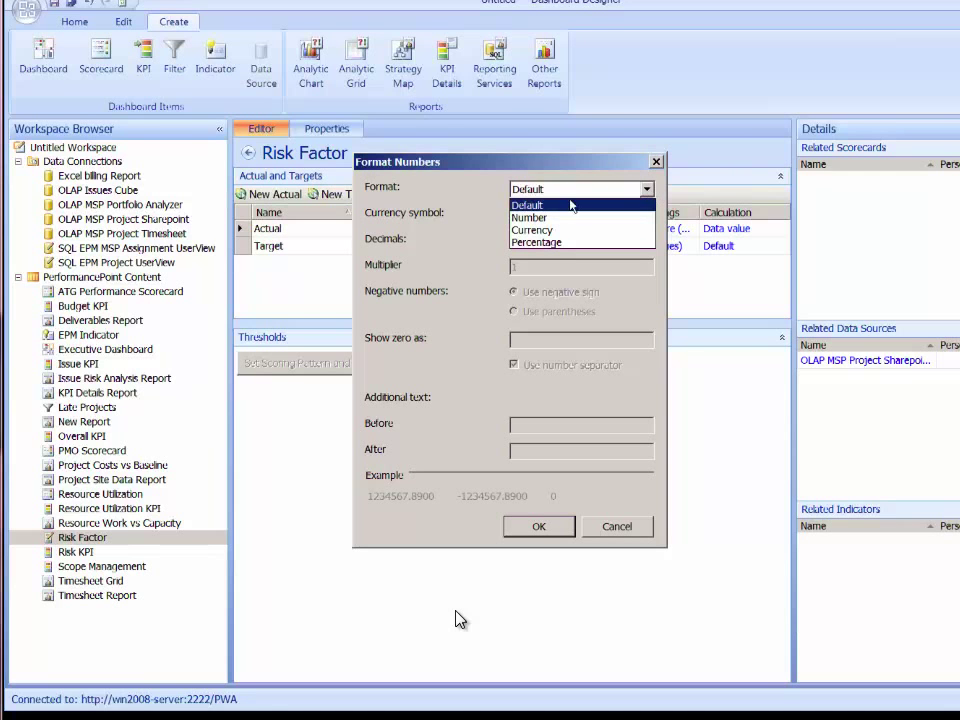
click(529, 217)
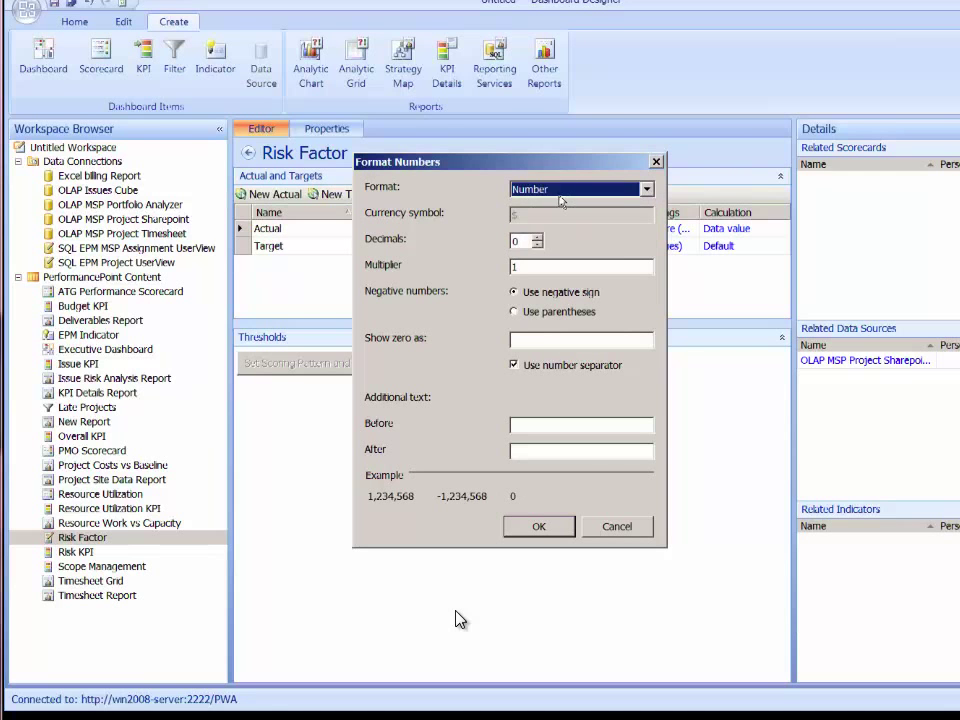
click(538, 527)
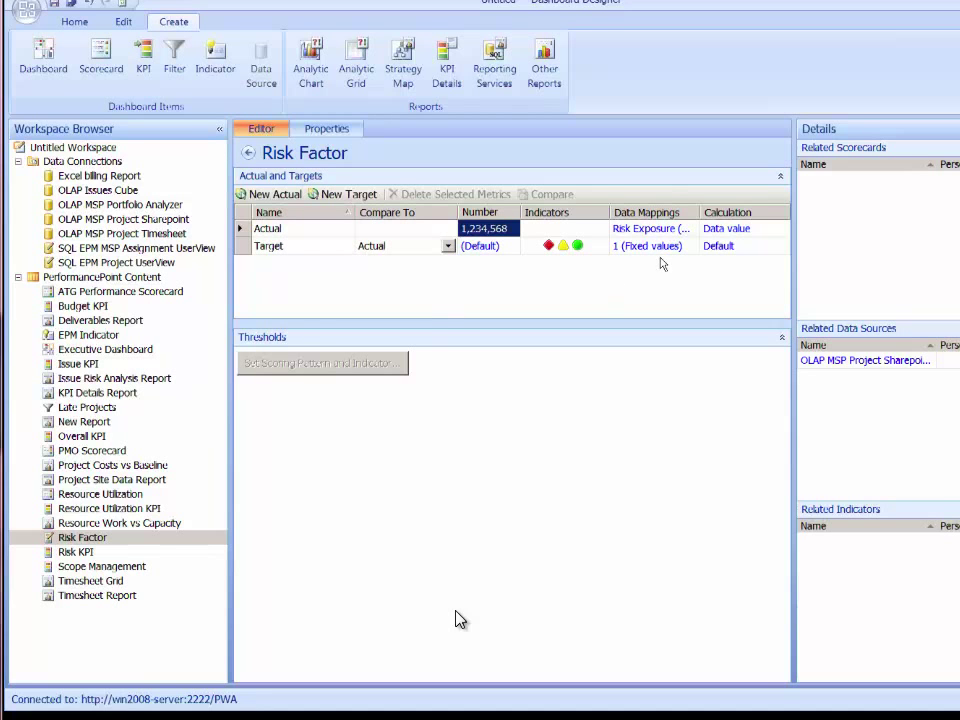
- Set the Target metric's number format to Number
click(488, 247)
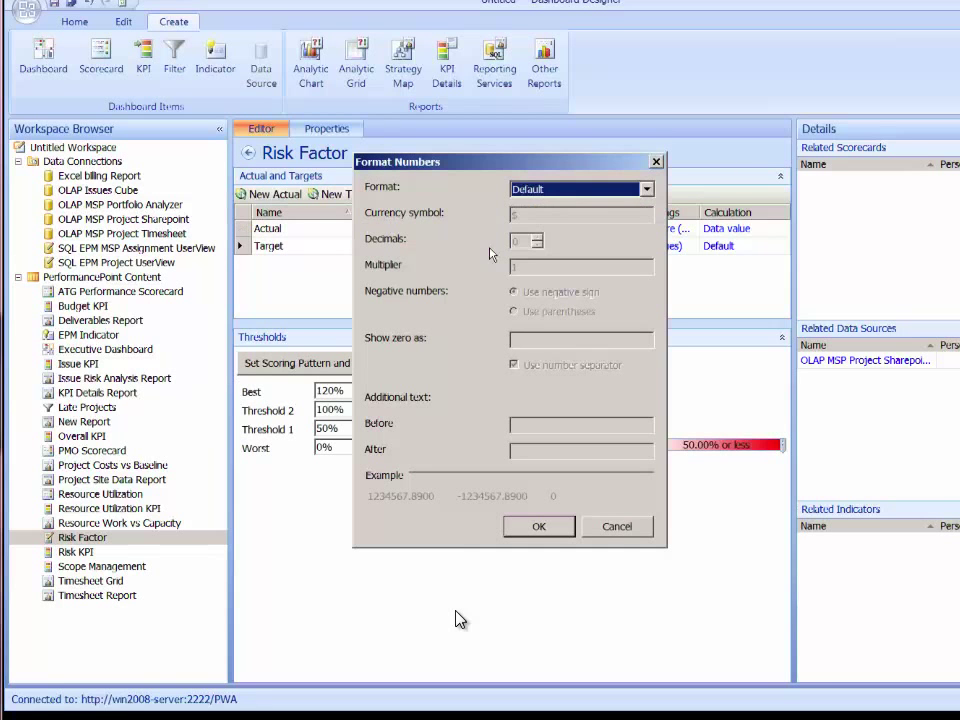
click(645, 189)
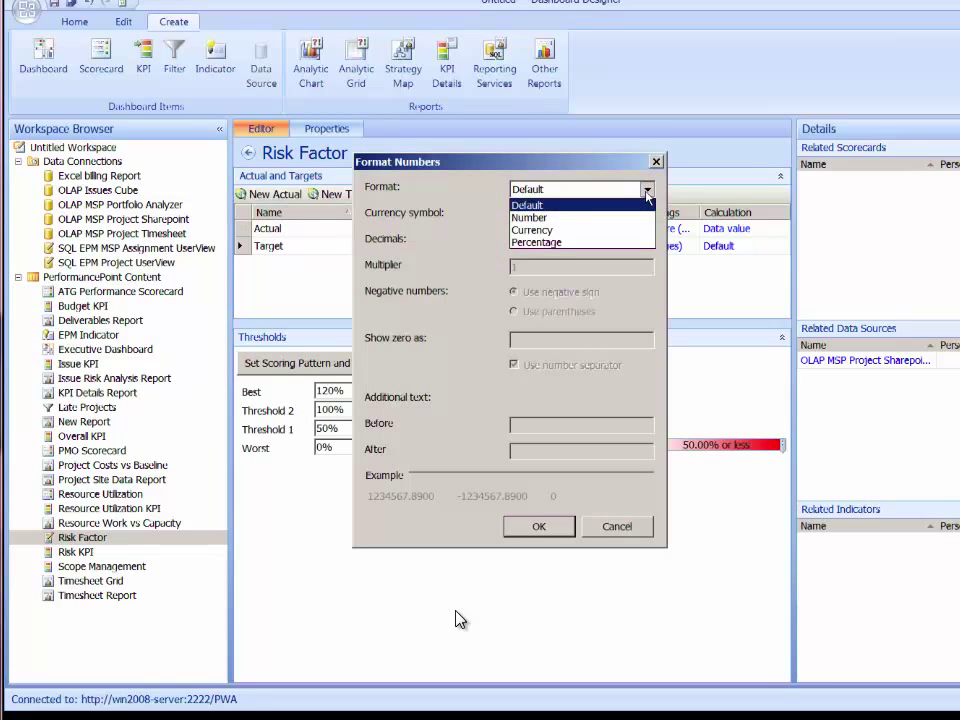
click(536, 216)
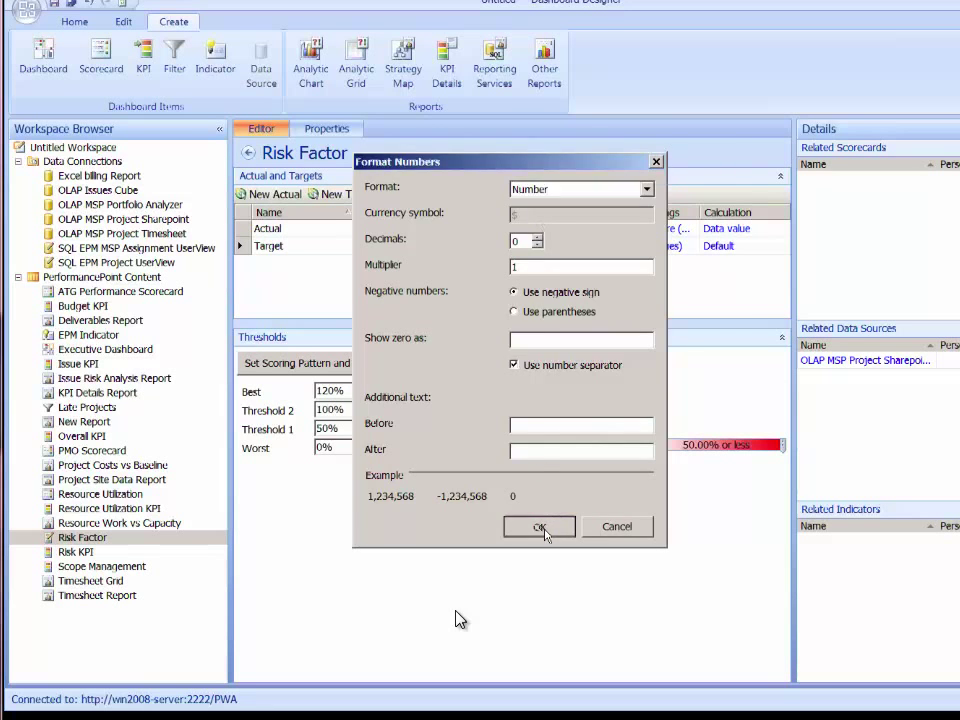
click(539, 526)
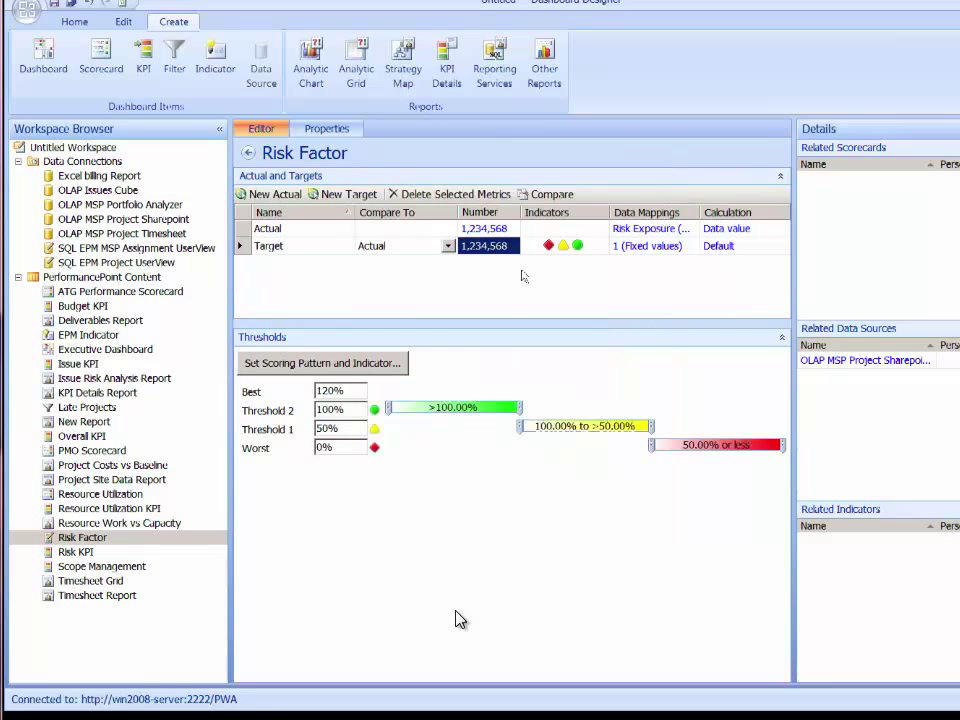
- Set the Target metric's fixed data mapping value to 0 and review its calculation options without changing them
click(658, 250)
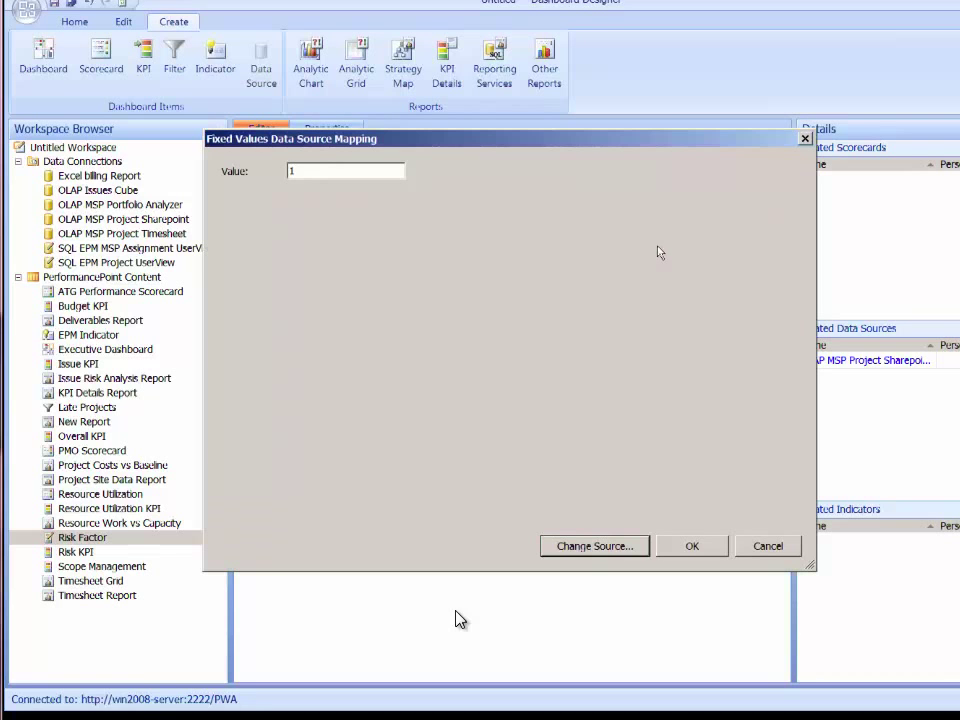
double_click(303, 171)
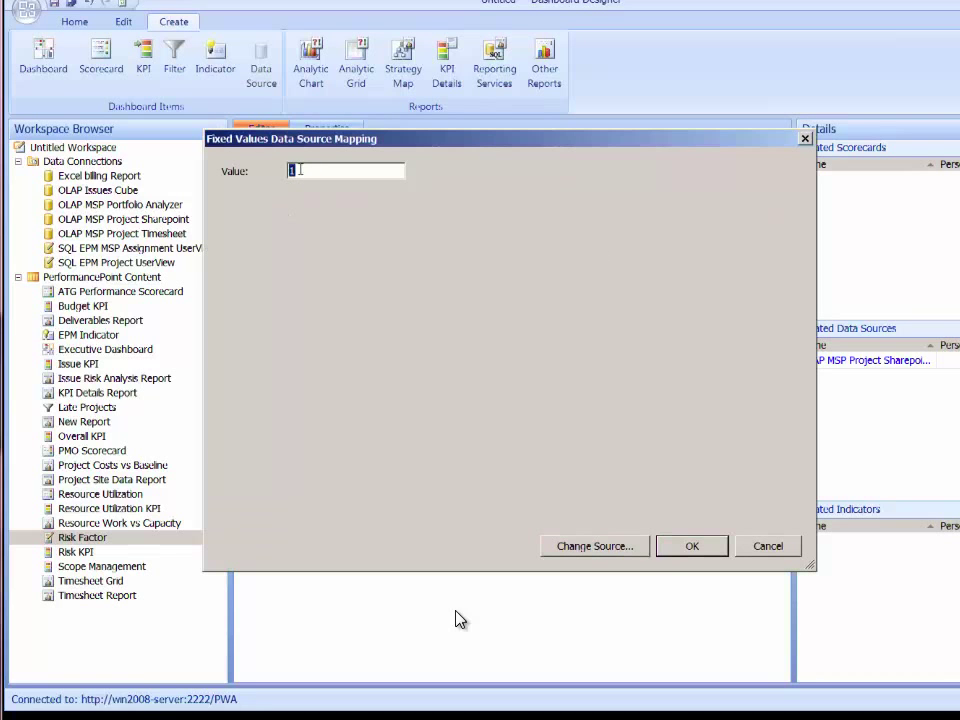
text(0)
click(692, 546)
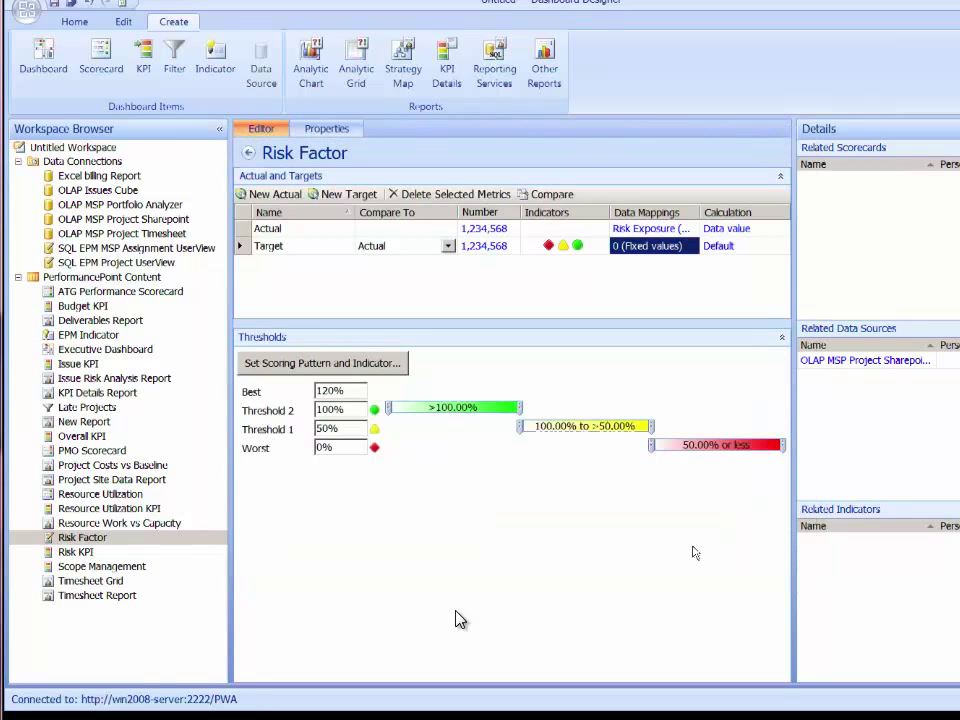
click(716, 246)
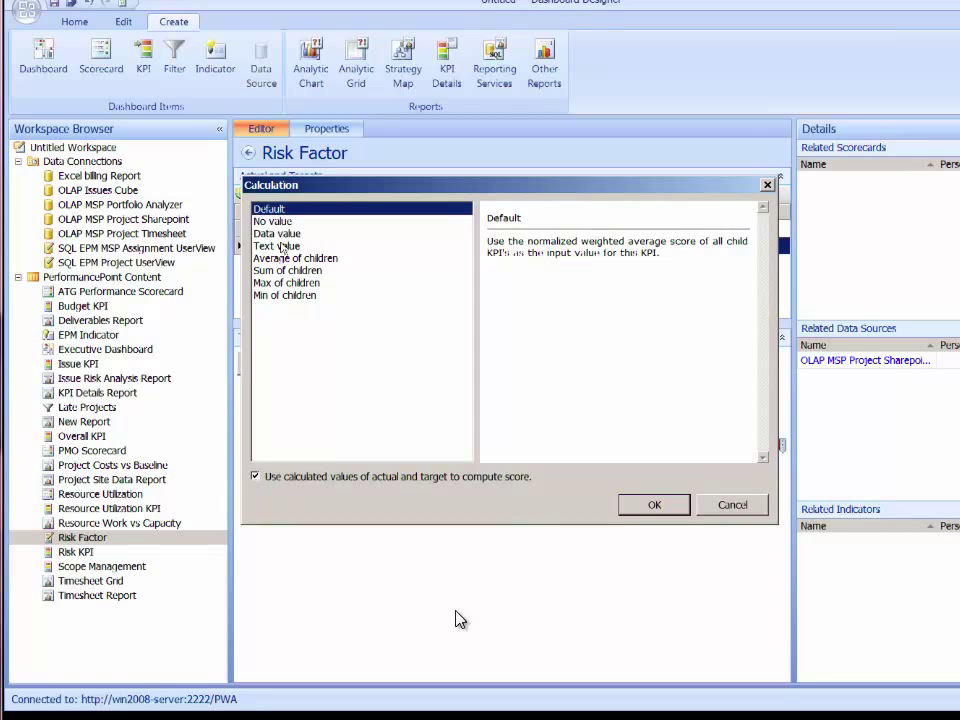
click(710, 505)
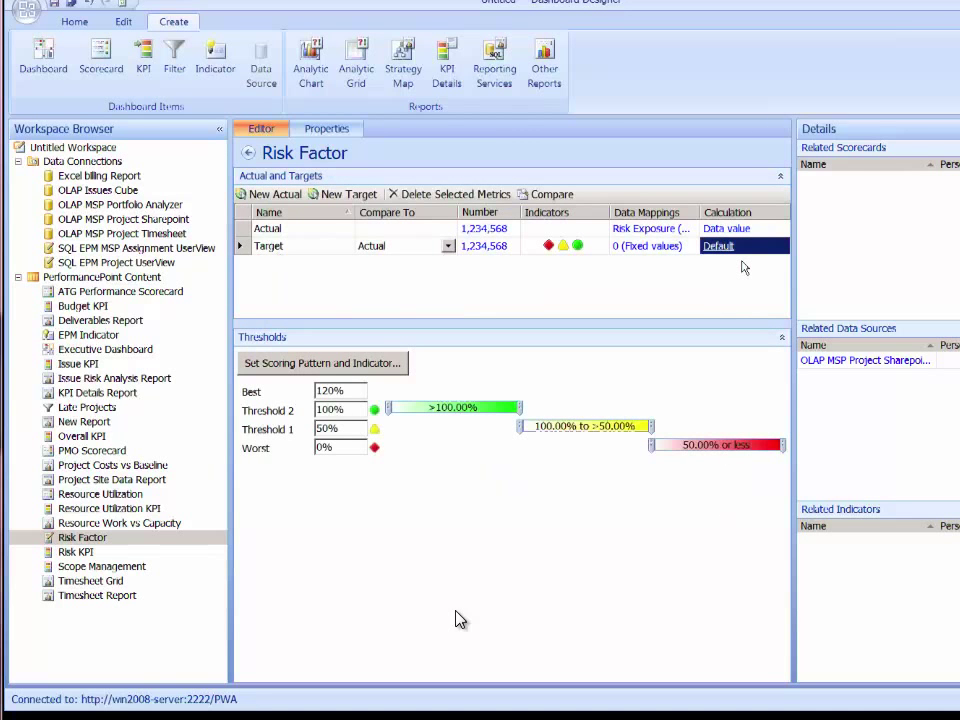
- Edit the Target's banding settings and set the scoring pattern to Decreasing is Better
click(602, 250)
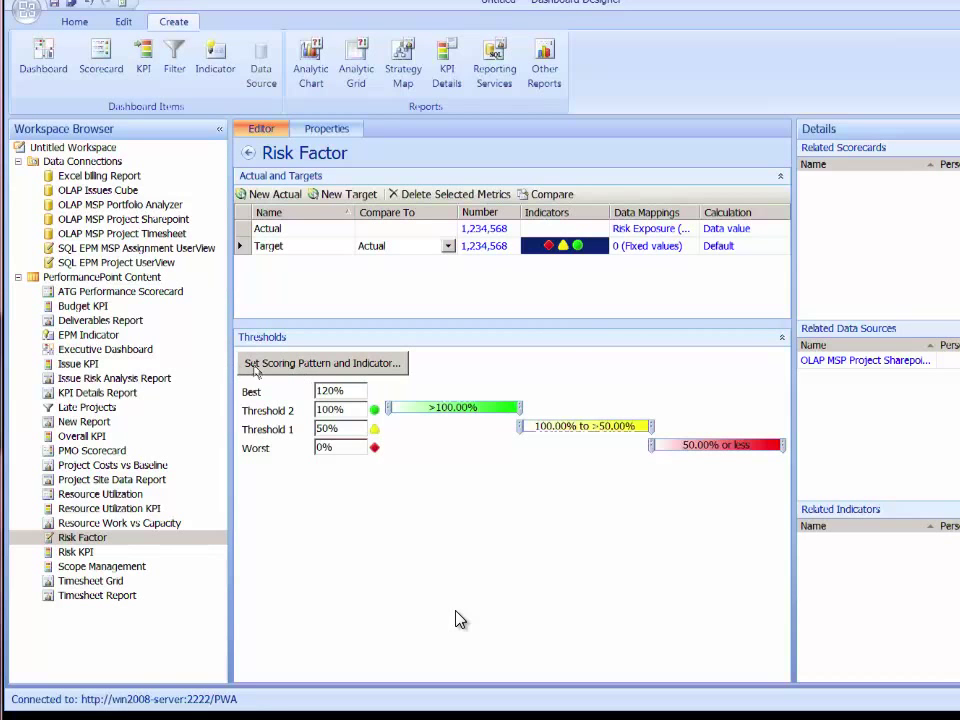
click(352, 365)
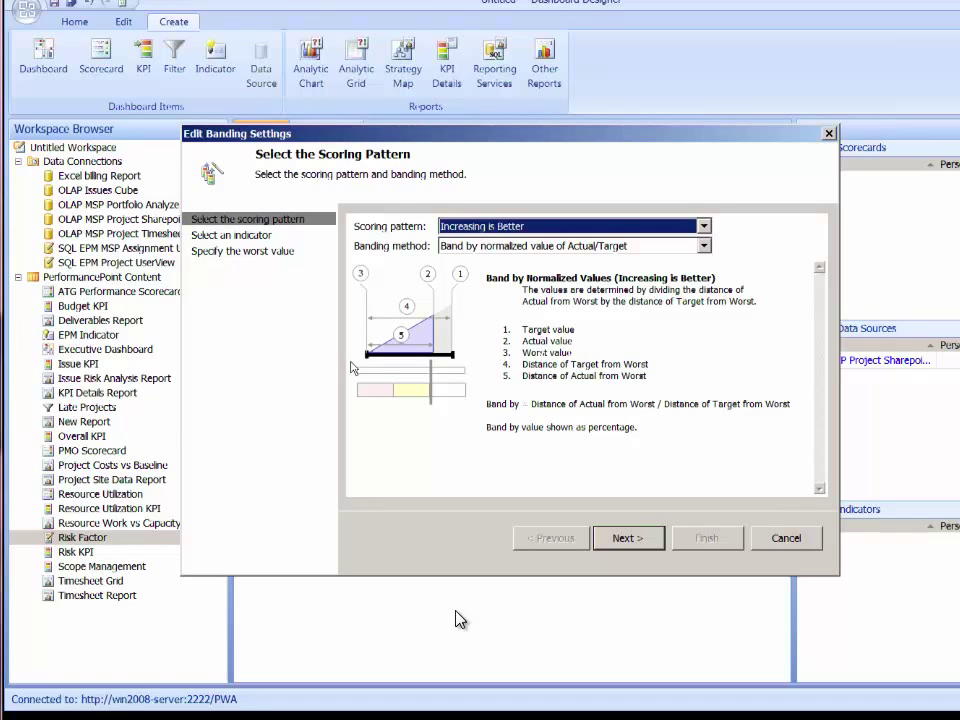
click(704, 227)
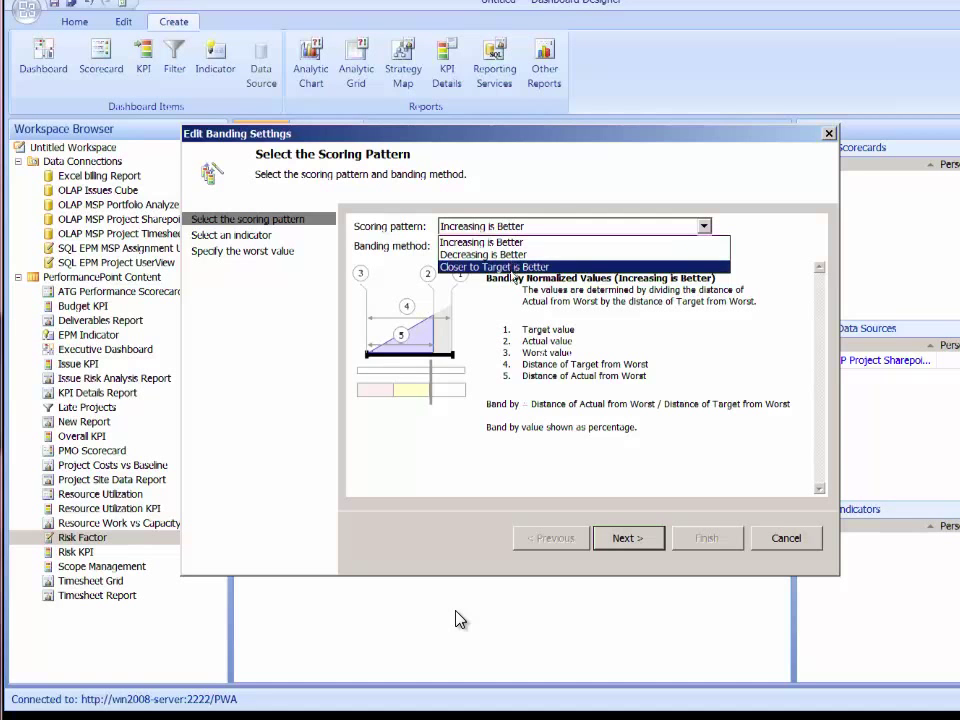
click(513, 268)
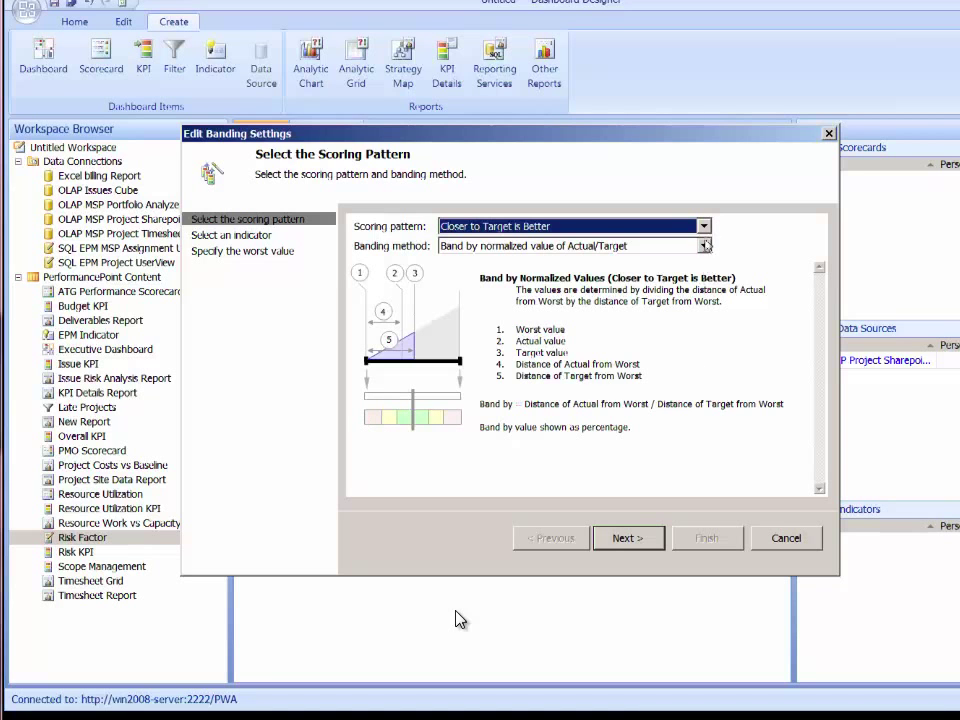
click(527, 226)
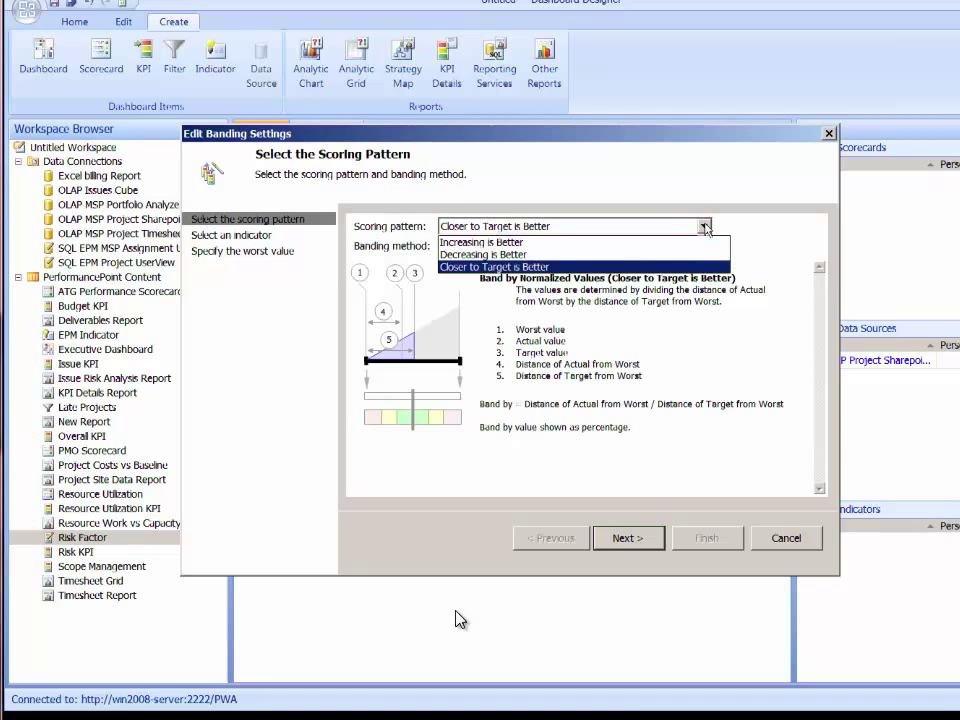
click(520, 255)
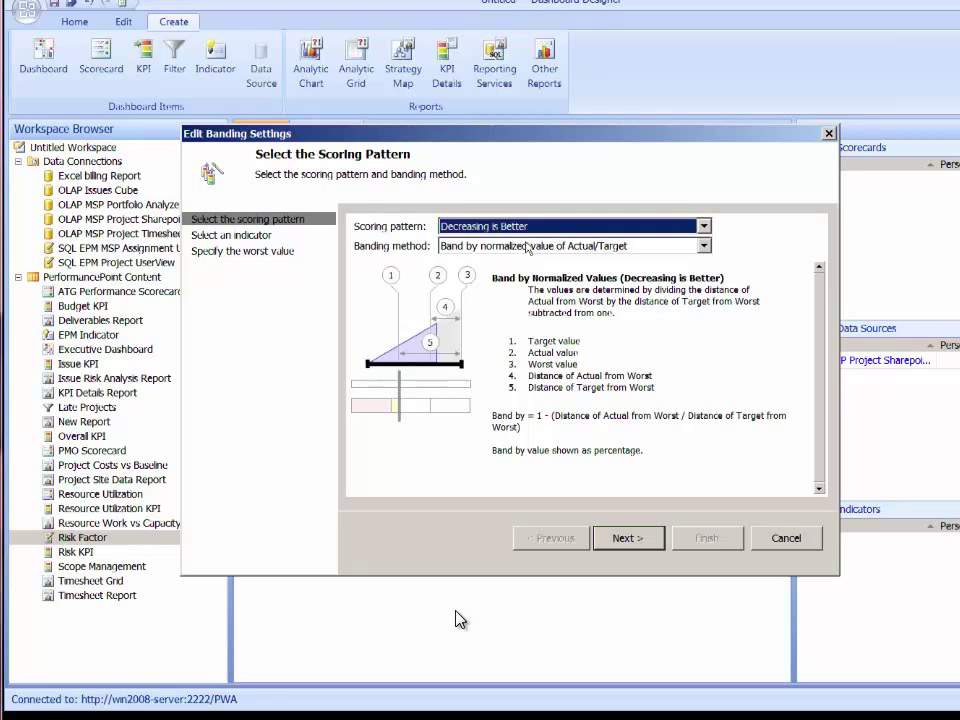
- Set the Target's banding method to Band by stated score (advanced)
click(527, 247)
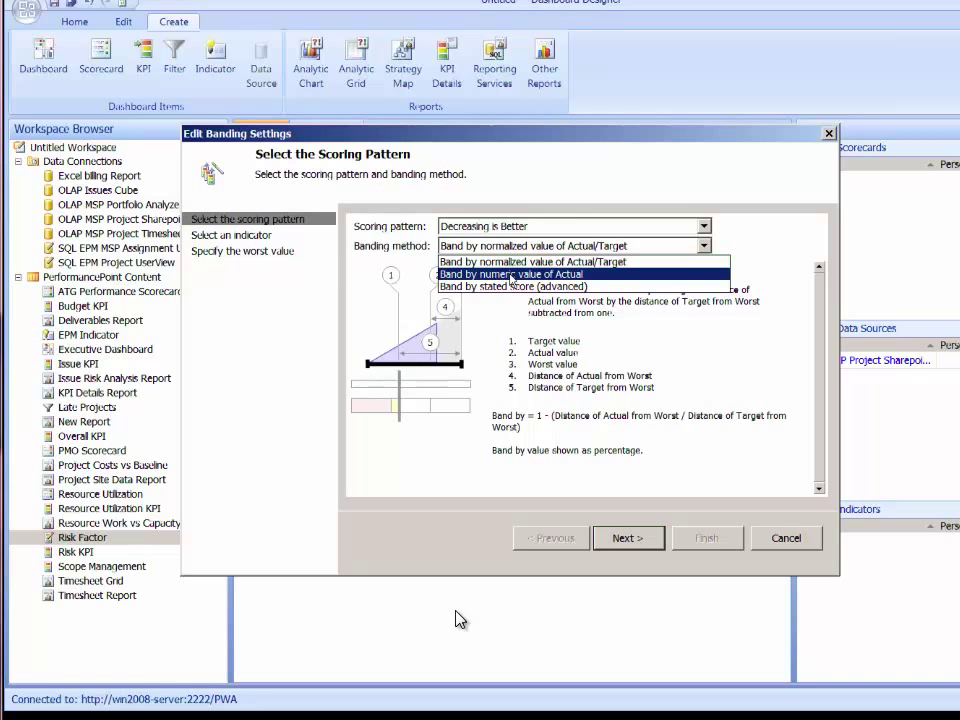
click(511, 275)
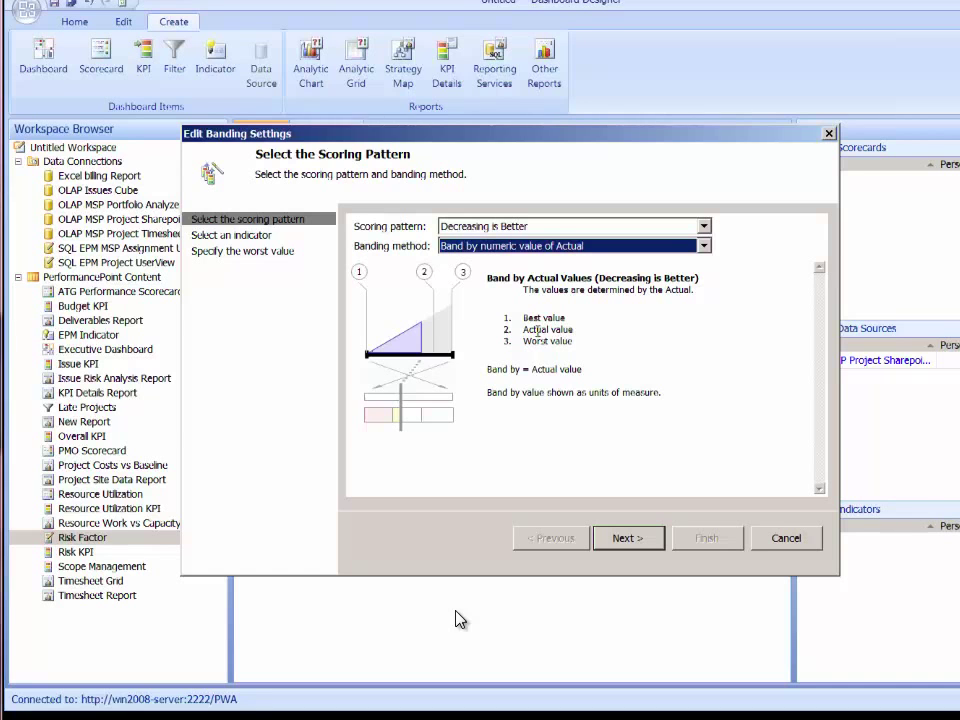
click(705, 247)
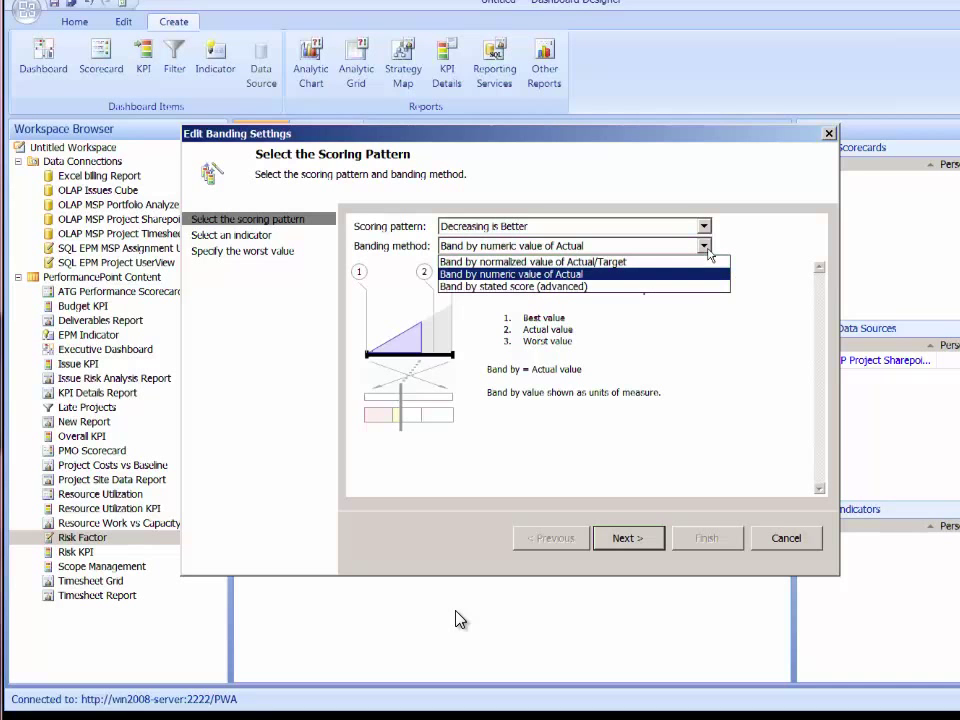
click(497, 287)
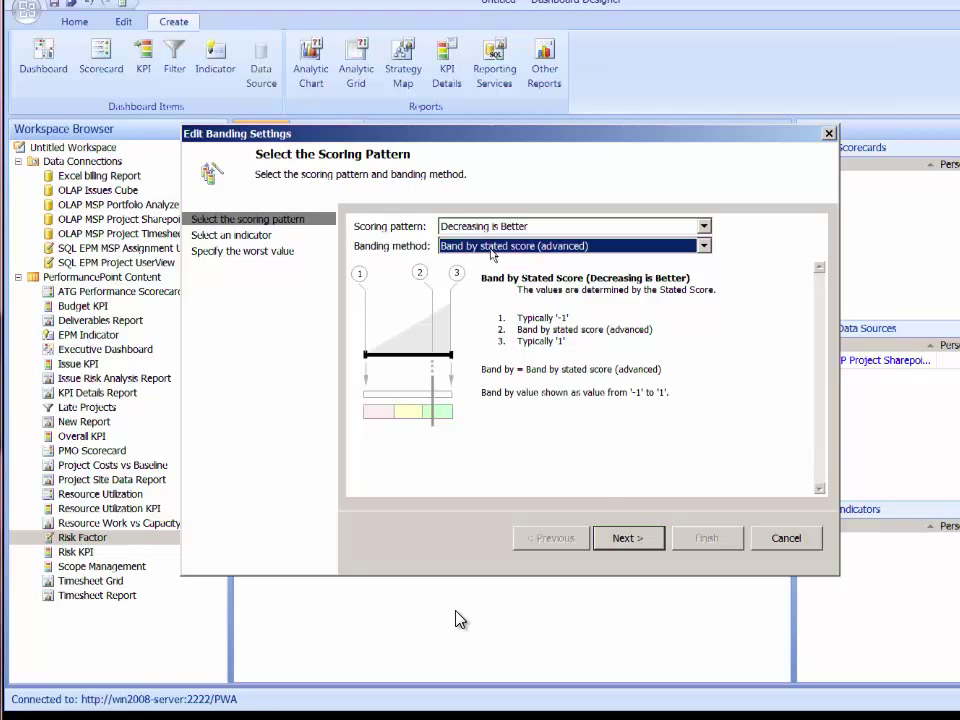
- Browse the available indicators and choose the three-level Stoplight indicator for the Target
click(632, 538)
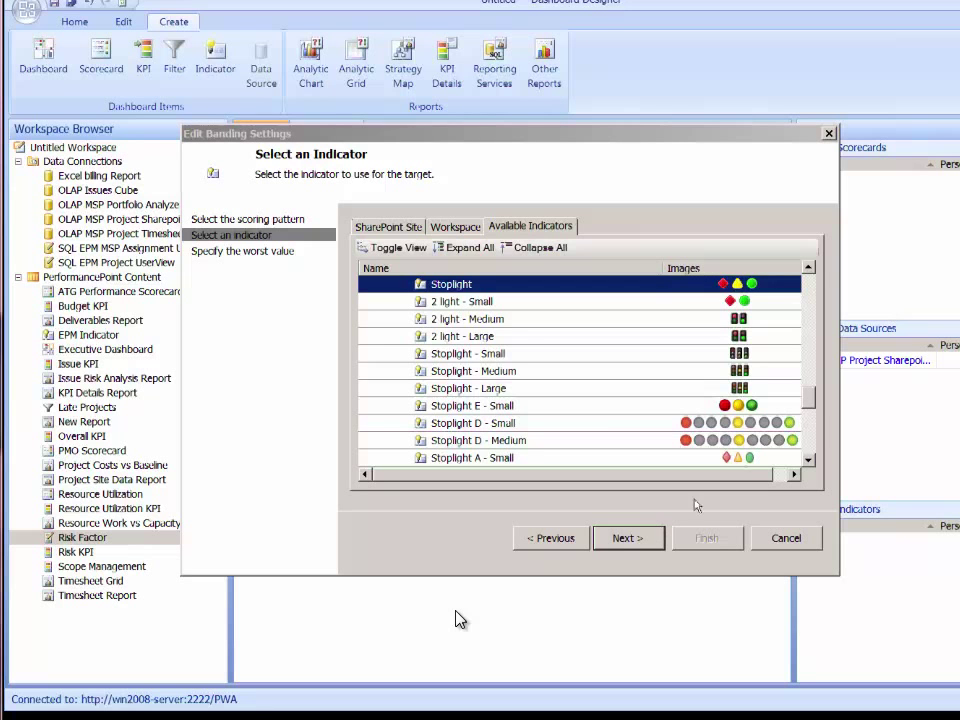
drag(809, 398, 816, 435)
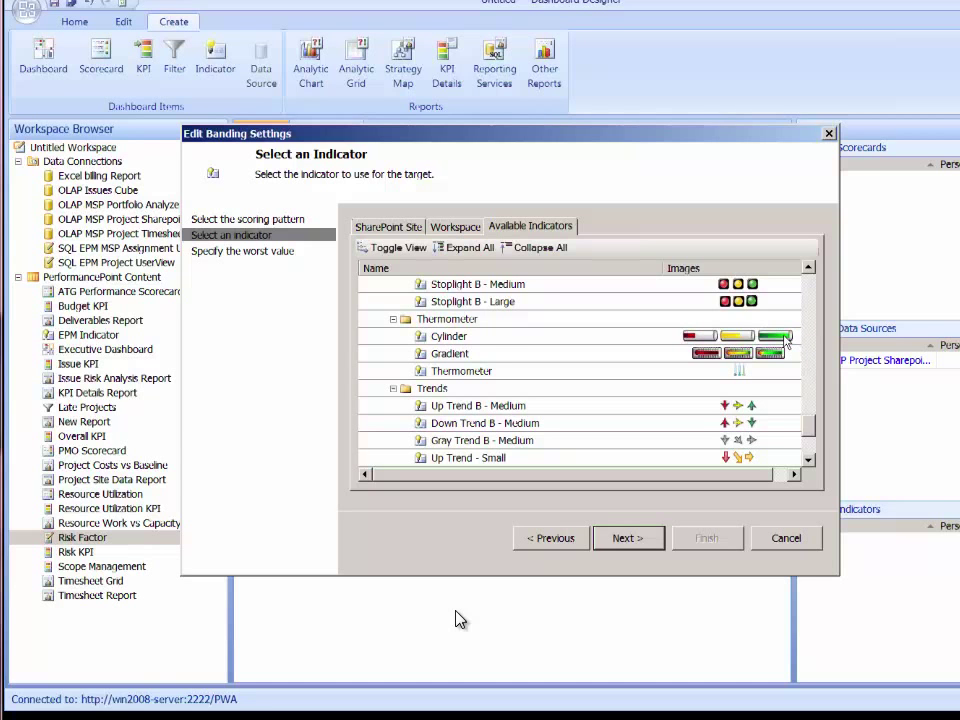
mouse_move(813, 428)
mouse_down()
mouse_move(815, 442)
mouse_move(813, 396)
mouse_move(813, 408)
mouse_up()
click(712, 390)
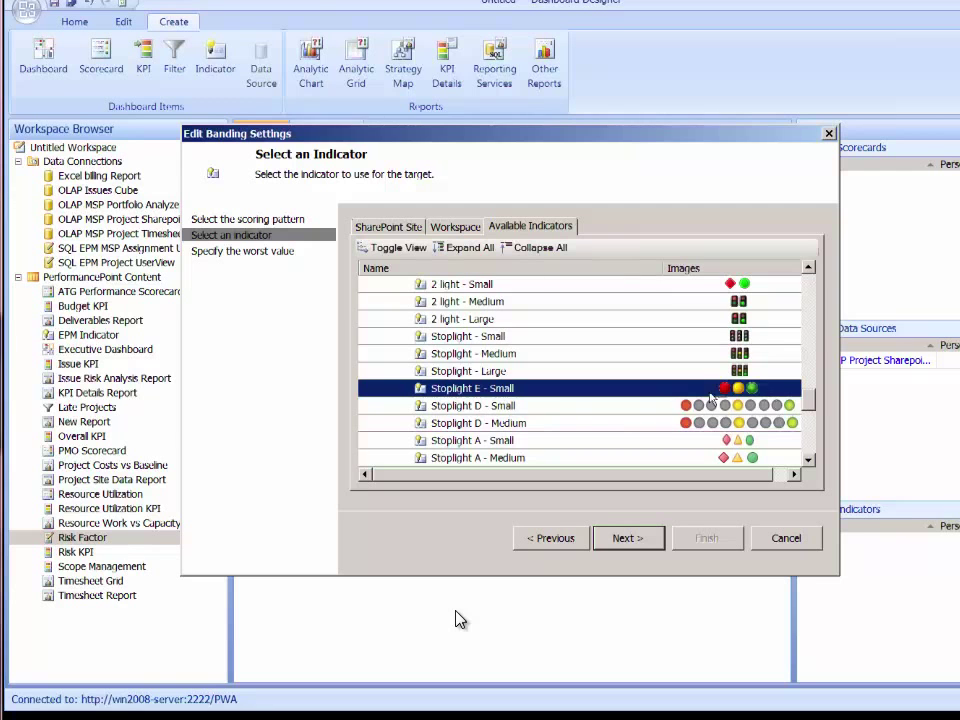
mouse_move(813, 404)
mouse_down()
mouse_move(813, 390)
mouse_move(813, 398)
mouse_up()
click(755, 422)
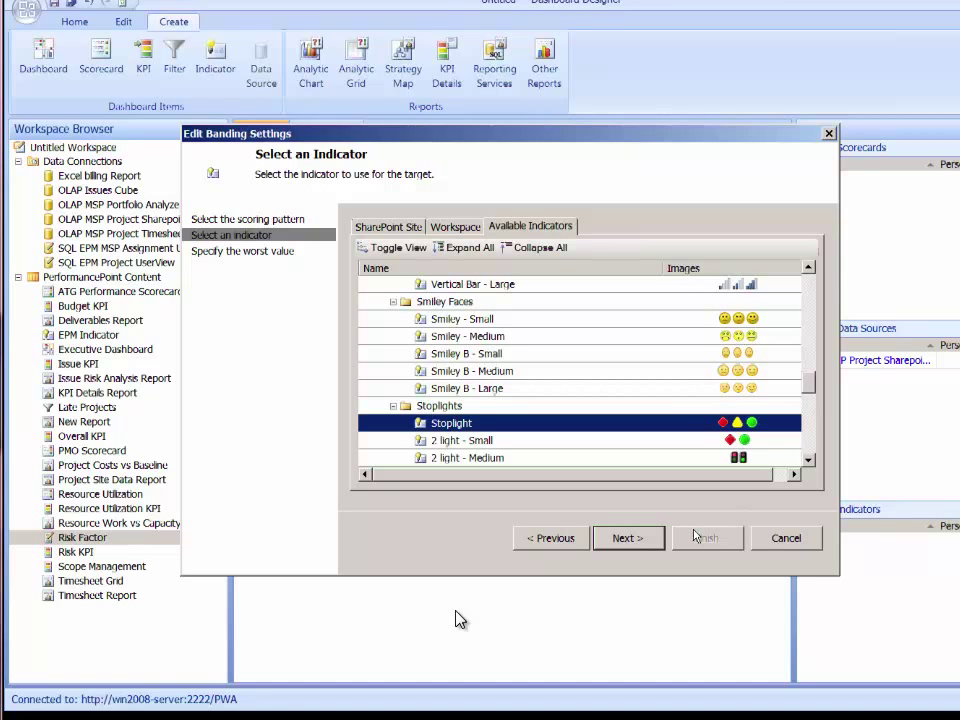
click(630, 539)
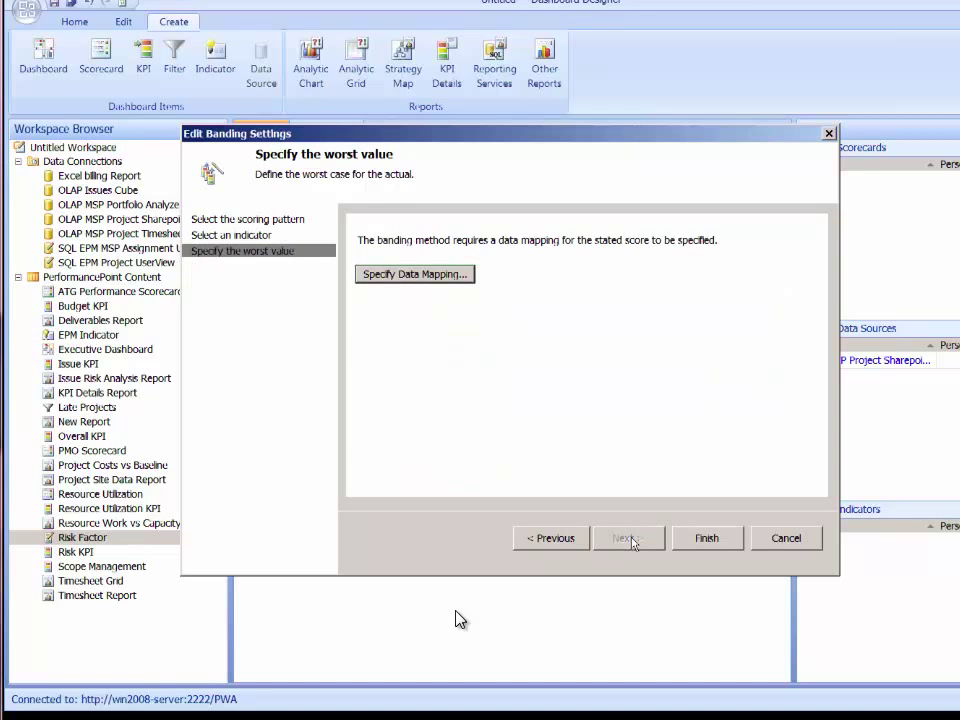
- Map the stated score to a fixed value of 0 and finish the banding settings
click(449, 277)
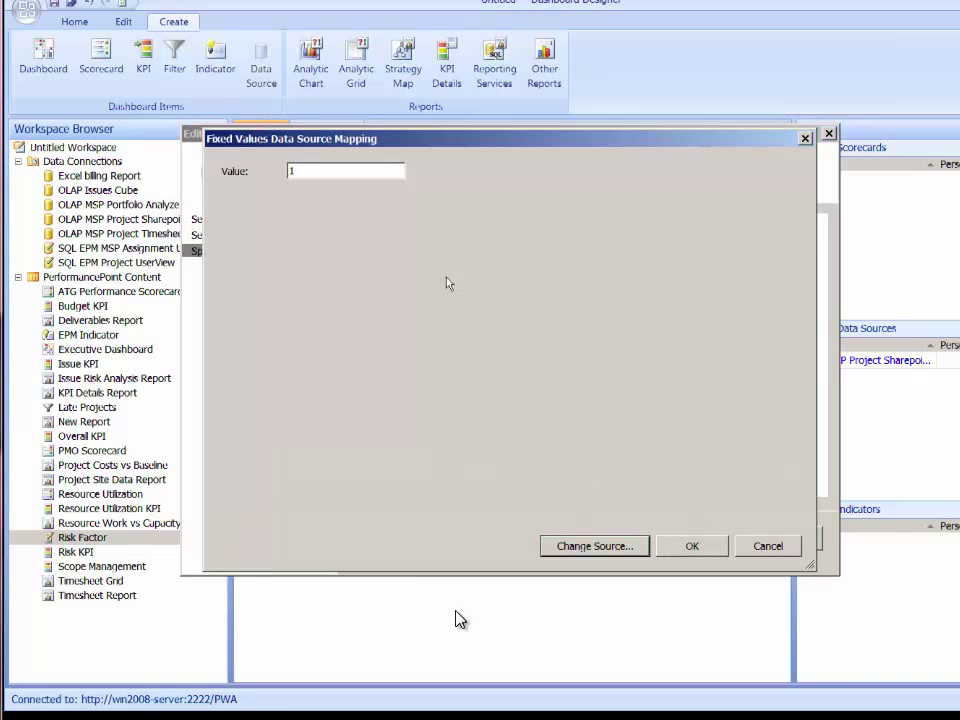
click(312, 173)
key(BackSpace)
text(0)
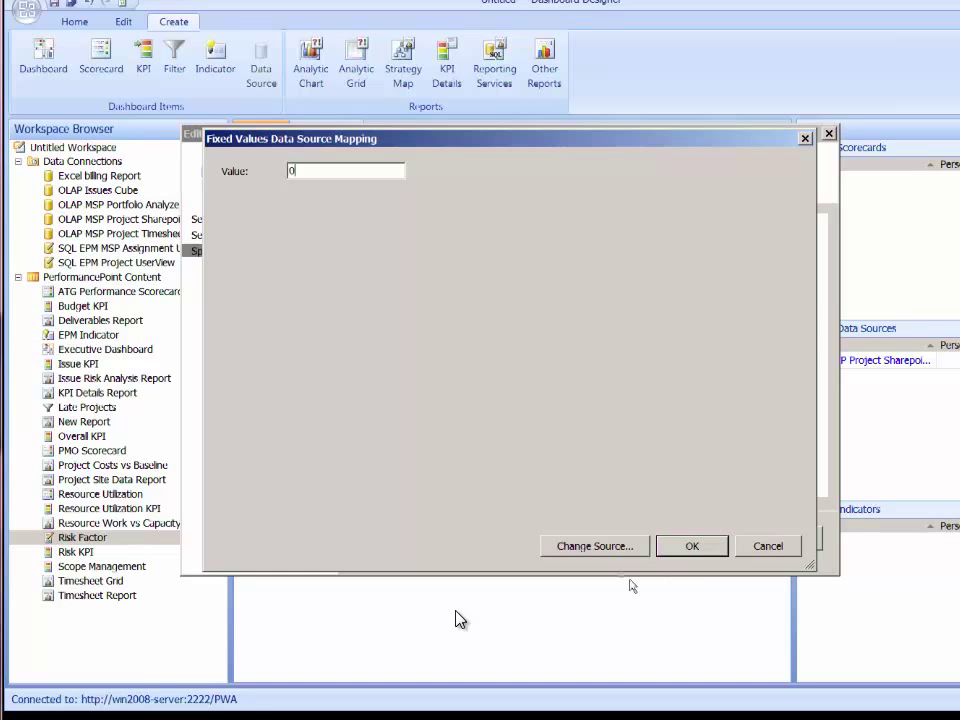
click(690, 546)
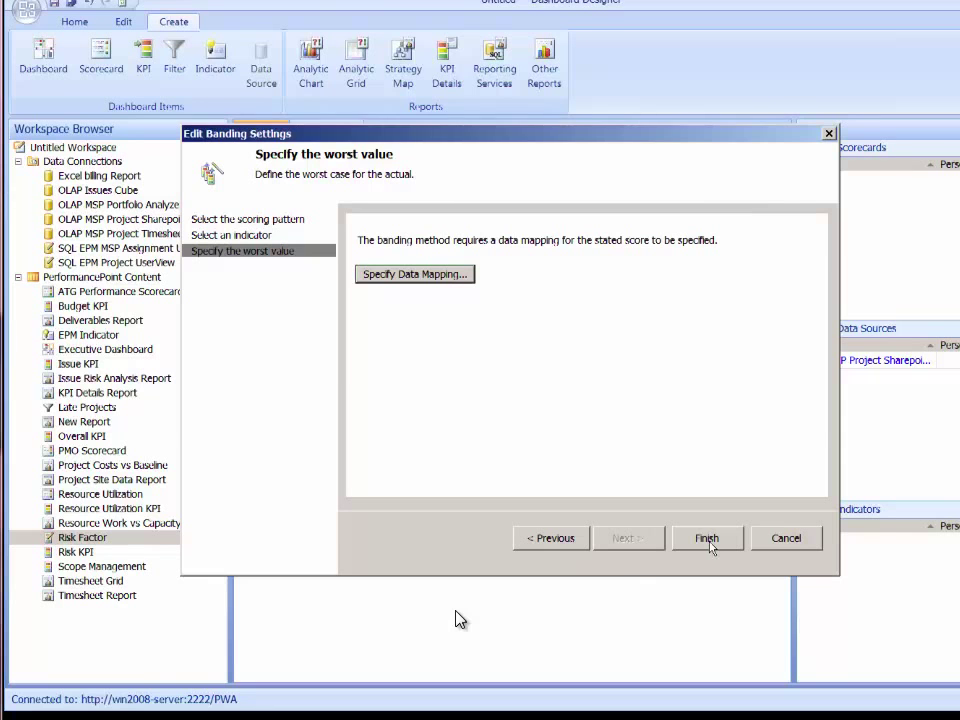
click(707, 539)
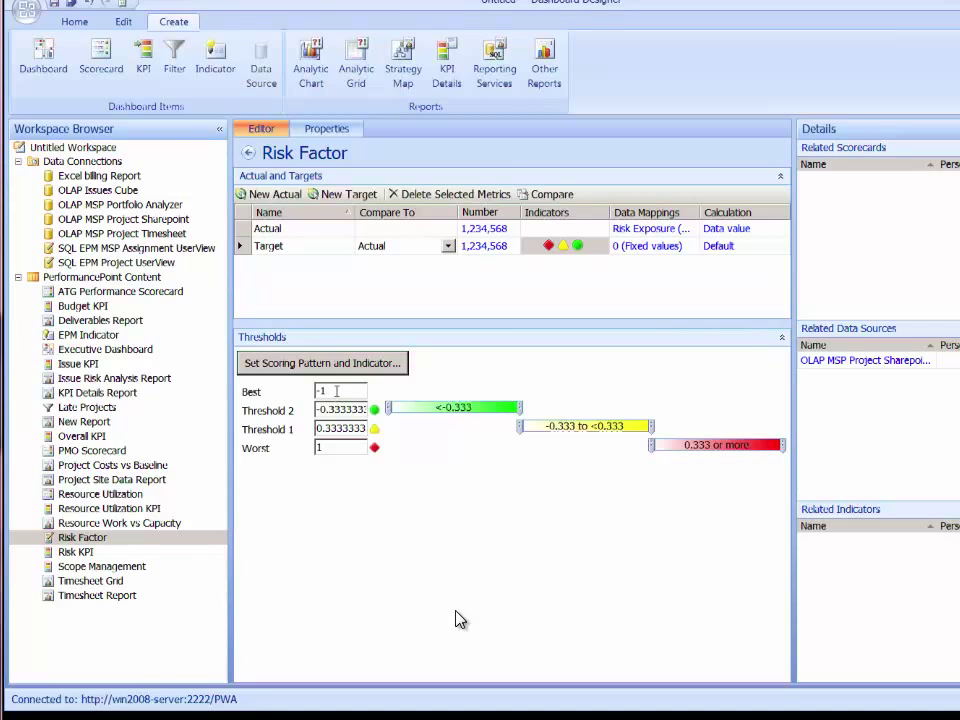
- Set the Best threshold value of the Target to 0
key(Tab)
text(0)
key(Tab)
- Set the Target's Threshold 2 first to 0 and then to 2
key(Home)
key(Right)
key(Right)
key(Right)
key(Right)
key(Right)
key(Right)
key(Right)
key(Right)
key(Right)
key(Home)
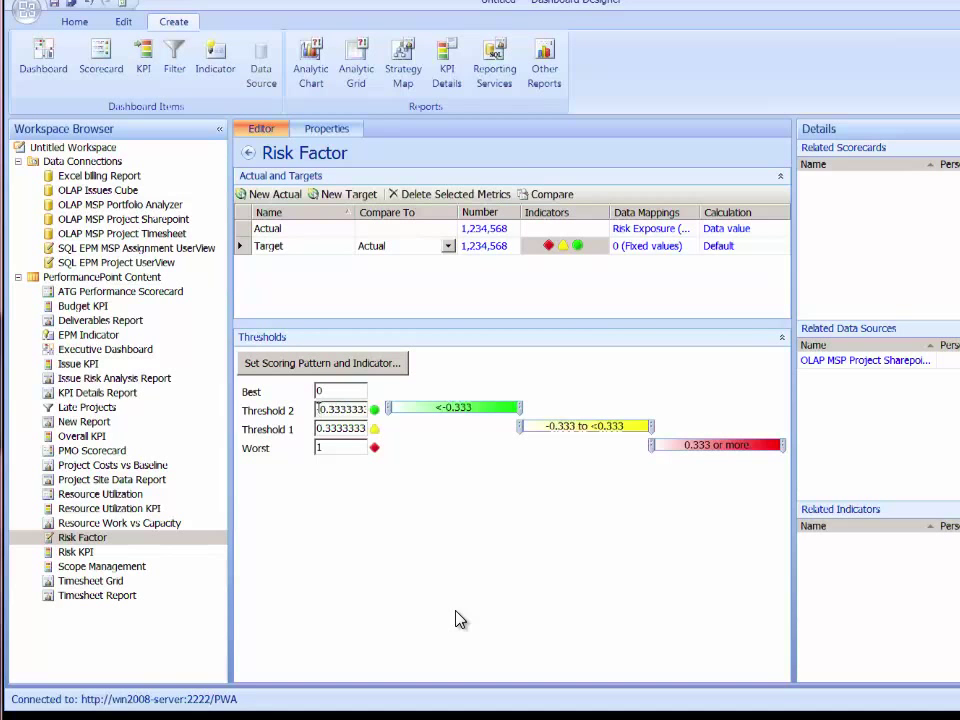
key(shift+End)
text(0)
key(shift+Home)
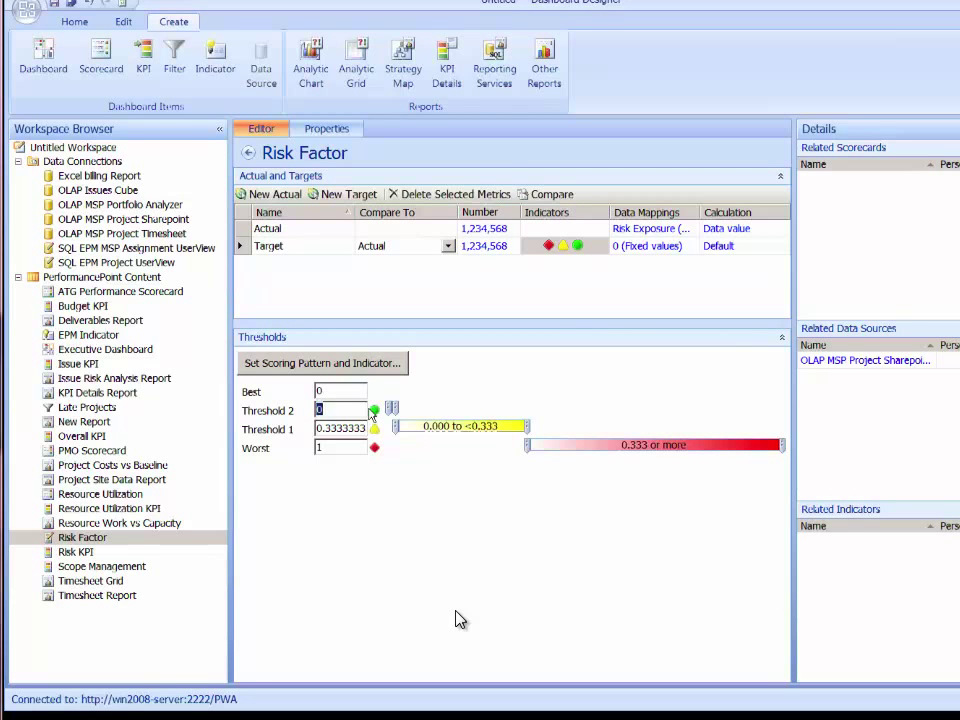
text(2)
key(Tab)
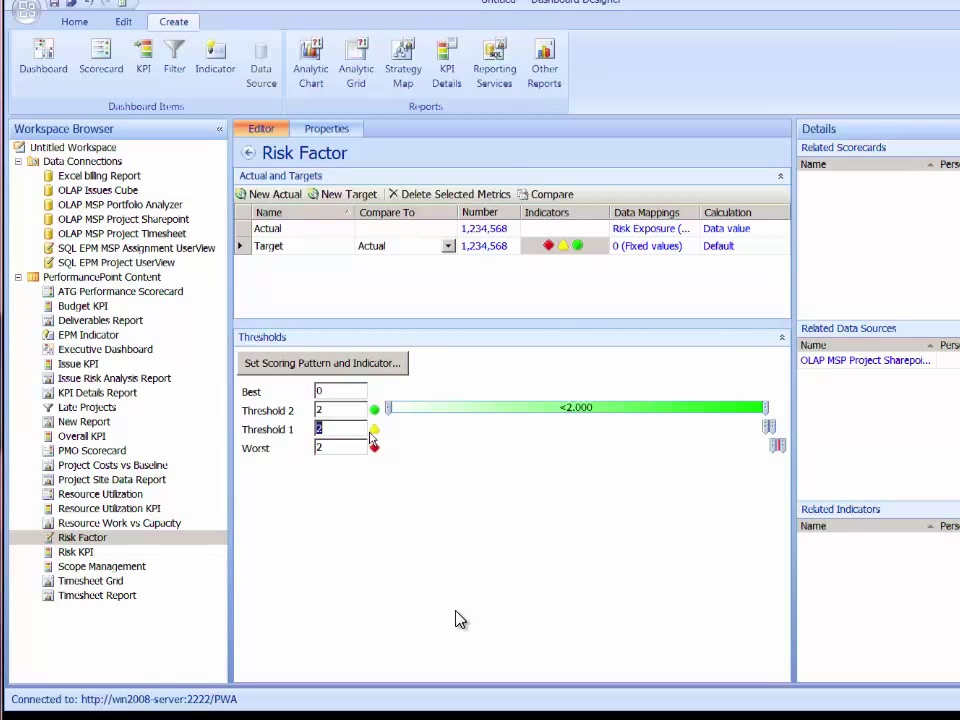
- Set the Target's Threshold 1 to 8 and its Worst value to 20
text(8)
key(Tab)
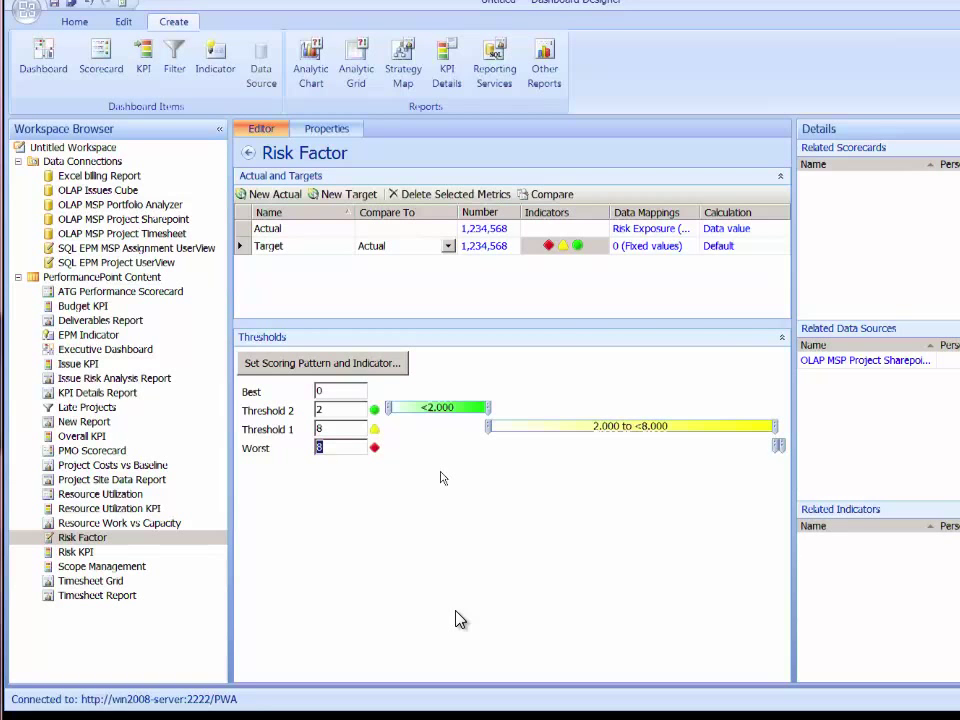
text(20)
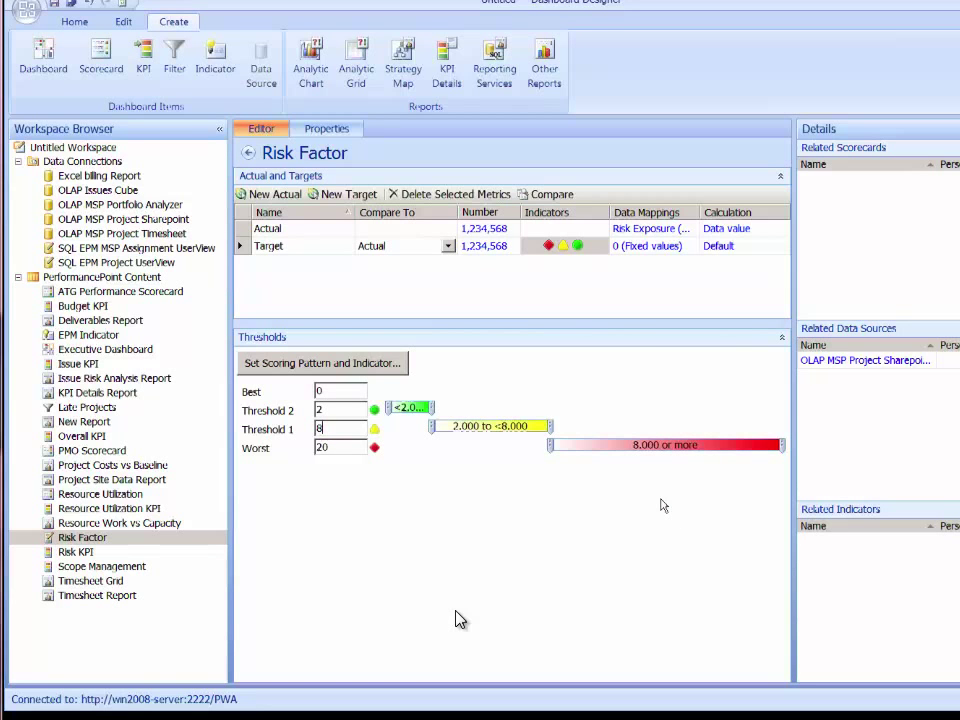
- Change the Target's Threshold 2 to 1 and Threshold 1 to 10
click(326, 428)
drag(328, 410, 313, 414)
text(1)
key(Tab)
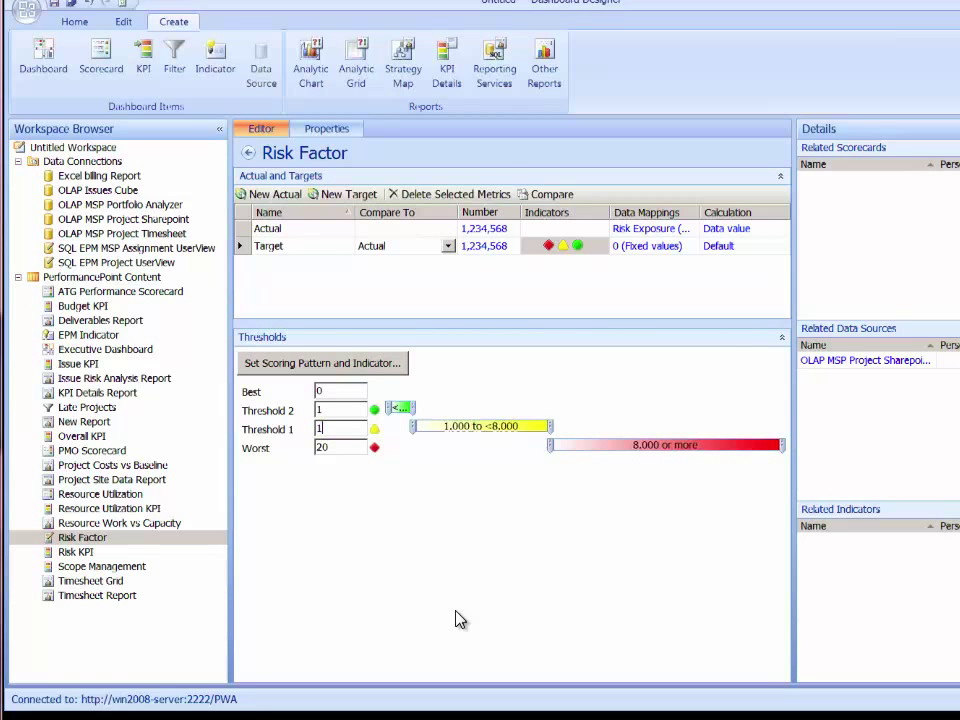
text(10)
key(Tab)
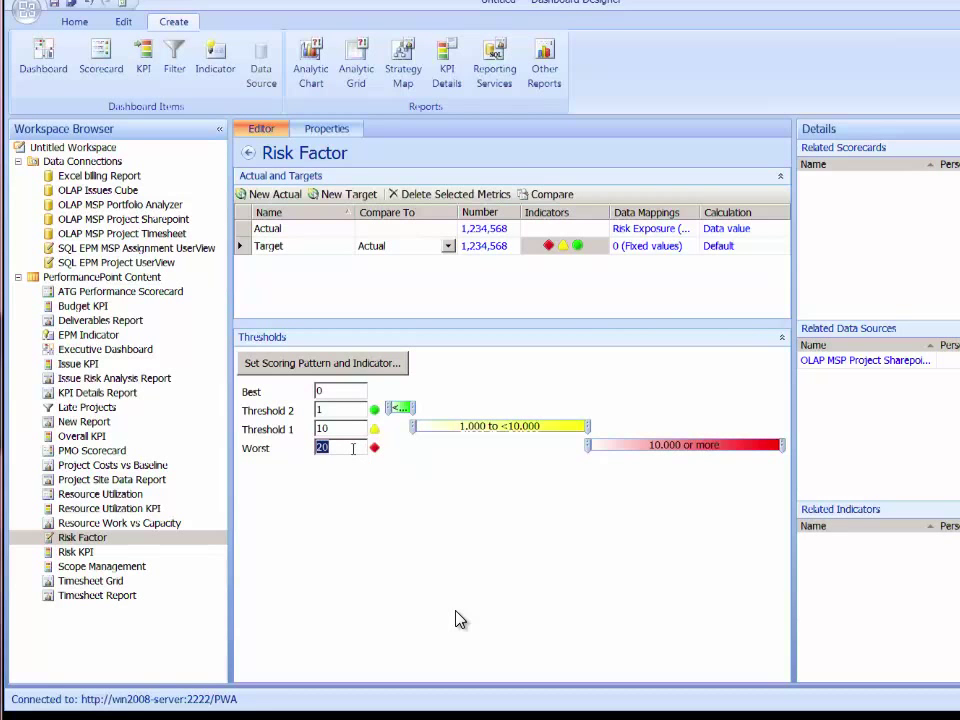
click(352, 449)
mouse_move(508, 690)
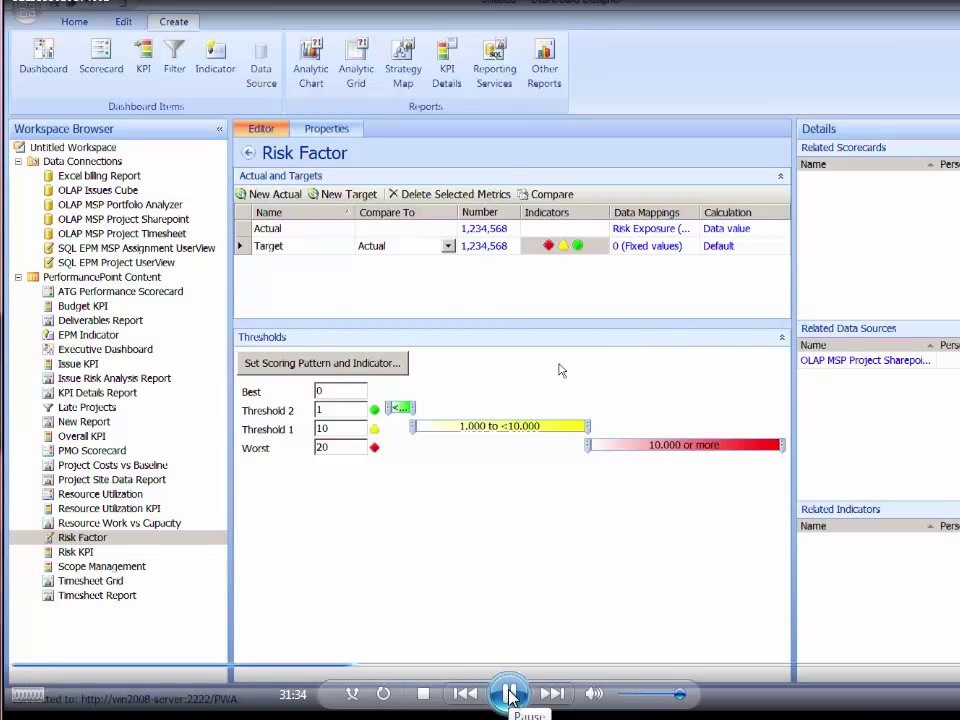